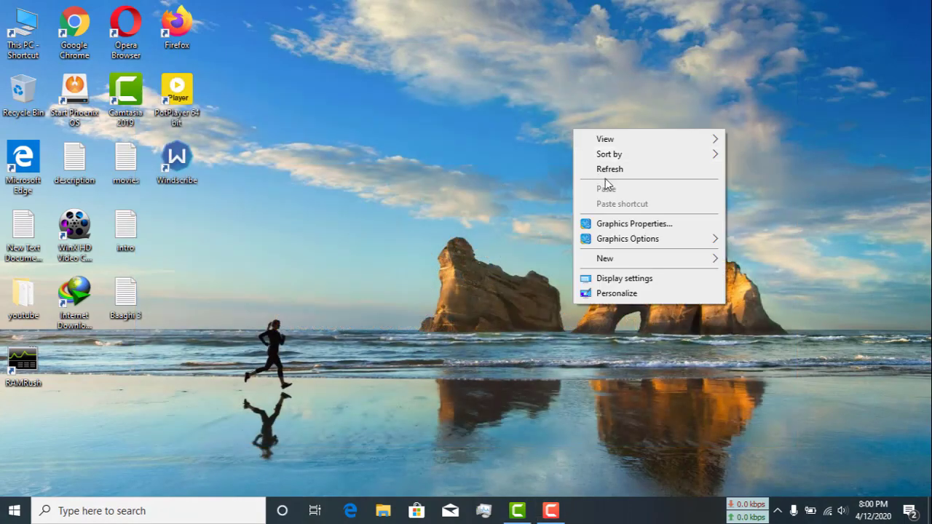
Refresh the desktop repeatedly until the icons reappear
{"action": "left_click", "coordinate": [605, 169]}
{"action": "right_click", "coordinate": [465, 82]}
{"action": "left_click", "coordinate": [483, 123]}
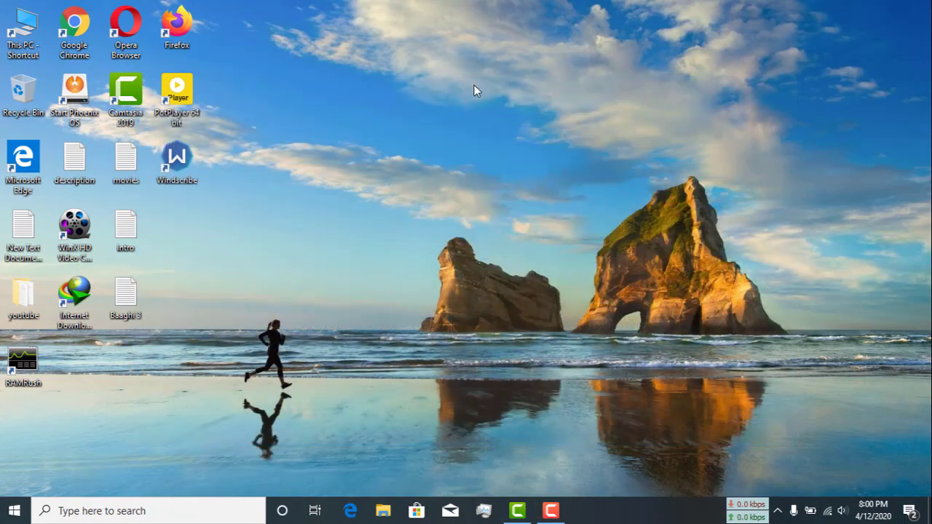
{"action": "right_click", "coordinate": [474, 83]}
{"action": "left_click", "coordinate": [495, 122]}
{"action": "right_click", "coordinate": [468, 92]}
{"action": "left_click", "coordinate": [495, 130]}
{"action": "right_click", "coordinate": [470, 92]}
{"action": "left_click", "coordinate": [495, 130]}
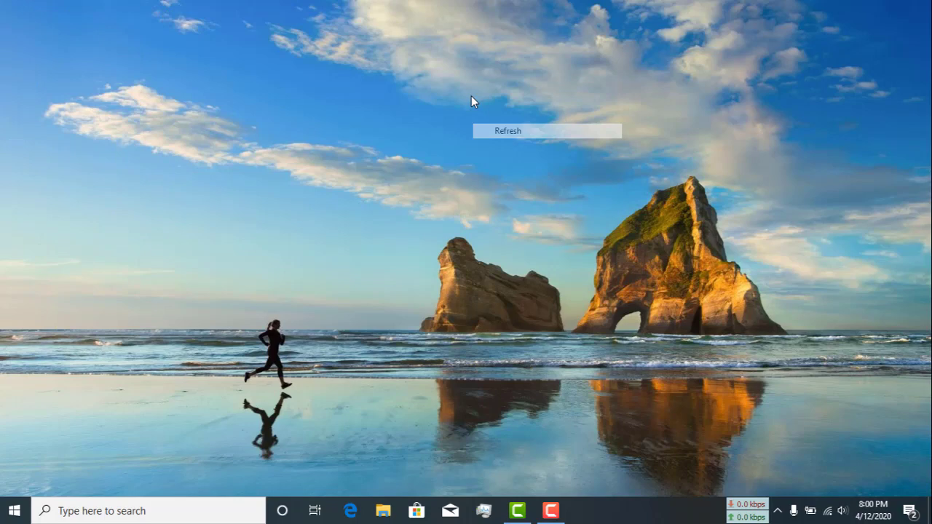
{"action": "right_click", "coordinate": [471, 95]}
{"action": "left_click", "coordinate": [495, 133]}
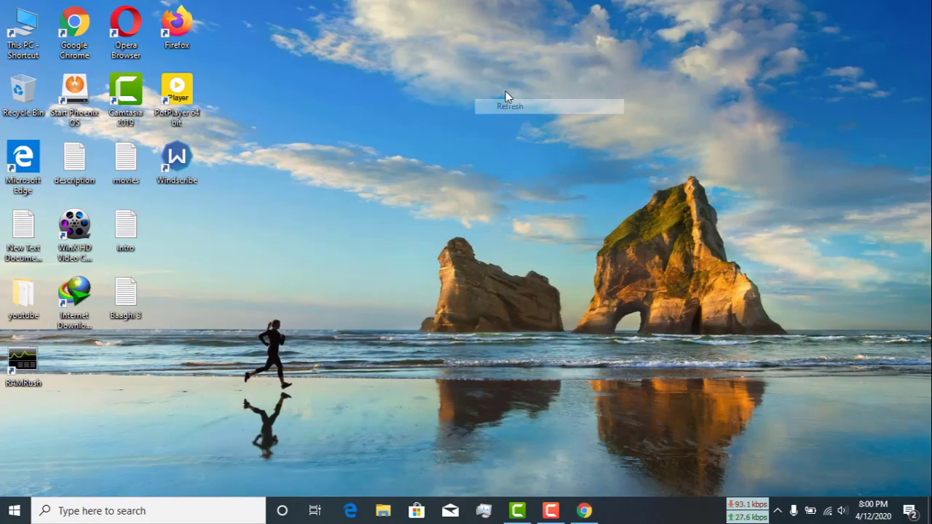
Launch Windscribe and connect through the US East Chicago - Cub server
{"action": "double_click", "coordinate": [177, 160]}
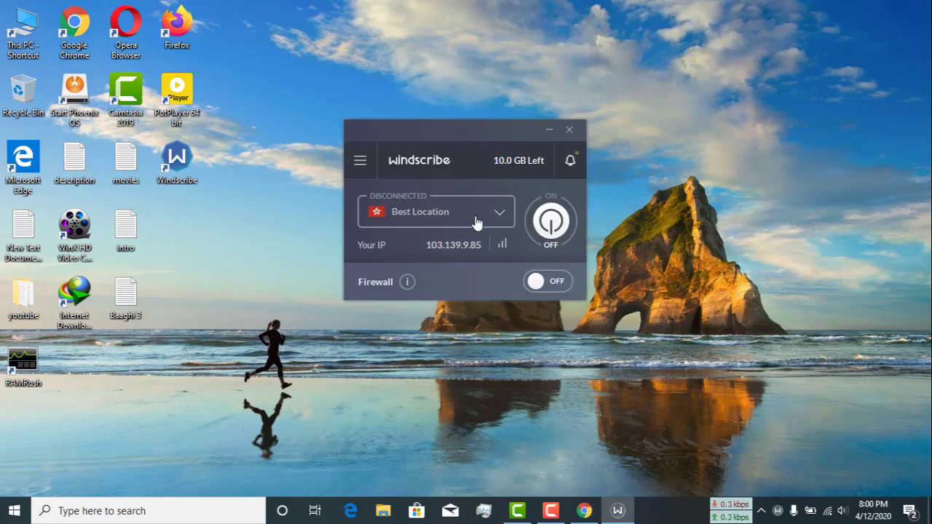
{"action": "left_click", "coordinate": [499, 214]}
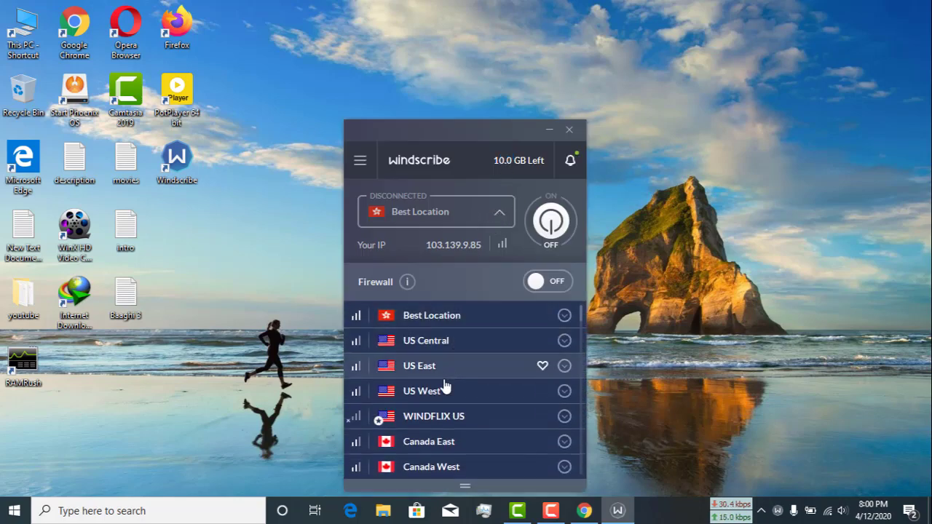
{"action": "scroll", "coordinate": [446, 386], "scroll_direction": "down", "scroll_amount": 2}
{"action": "scroll", "coordinate": [442, 385], "scroll_direction": "down", "scroll_amount": 2}
{"action": "scroll", "coordinate": [444, 379], "scroll_direction": "up", "scroll_amount": 3}
{"action": "scroll", "coordinate": [452, 350], "scroll_direction": "up", "scroll_amount": 1}
{"action": "left_click", "coordinate": [439, 368]}
{"action": "left_click", "coordinate": [422, 409]}
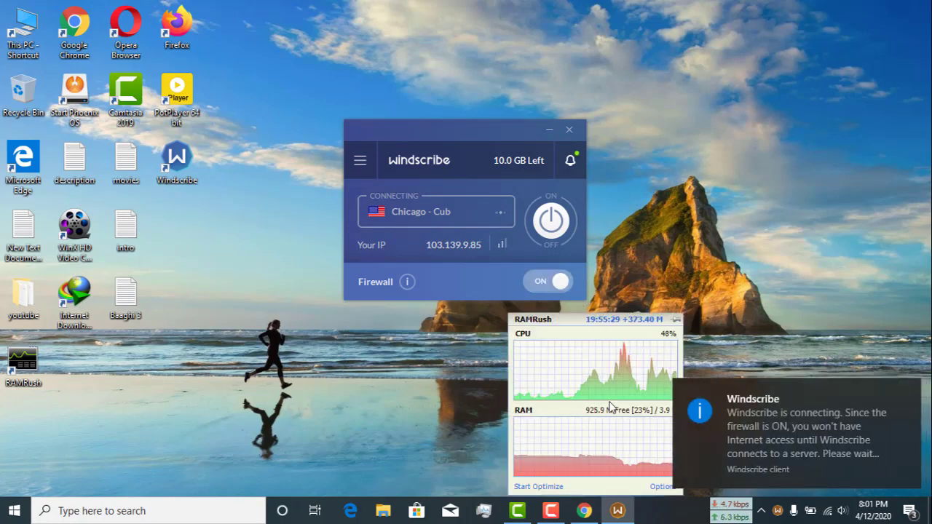
Free memory with RAMRush and dismiss the Windscribe connection notifications
{"action": "left_click", "coordinate": [534, 487]}
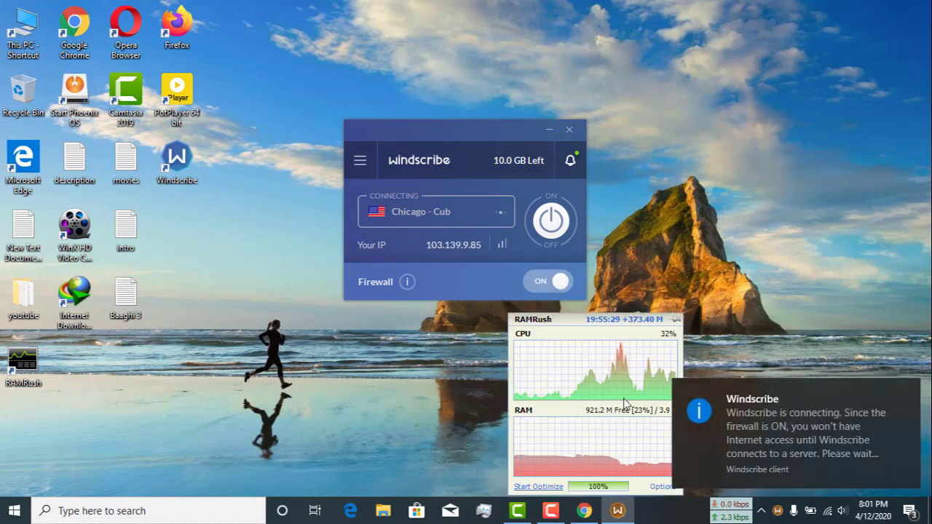
{"action": "left_click", "coordinate": [909, 389]}
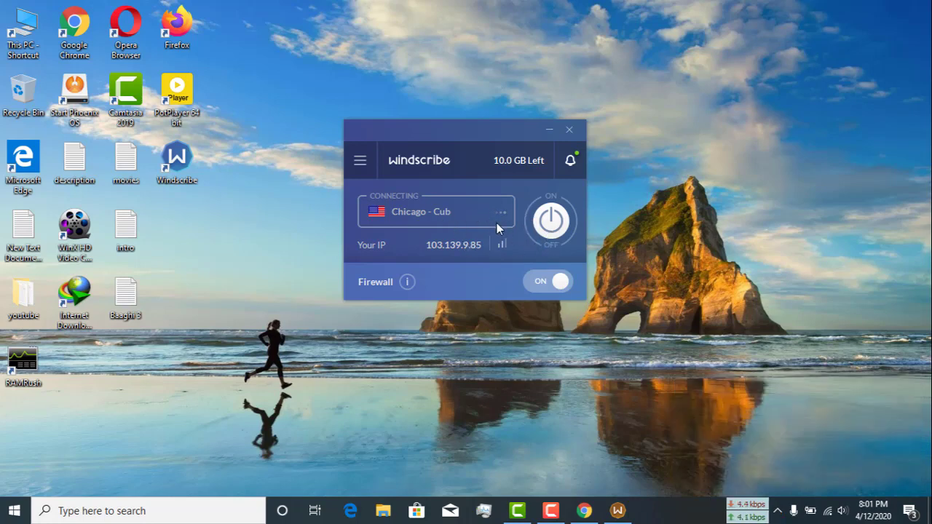
{"action": "left_click_drag", "start_coordinate": [460, 135], "coordinate": [493, 145]}
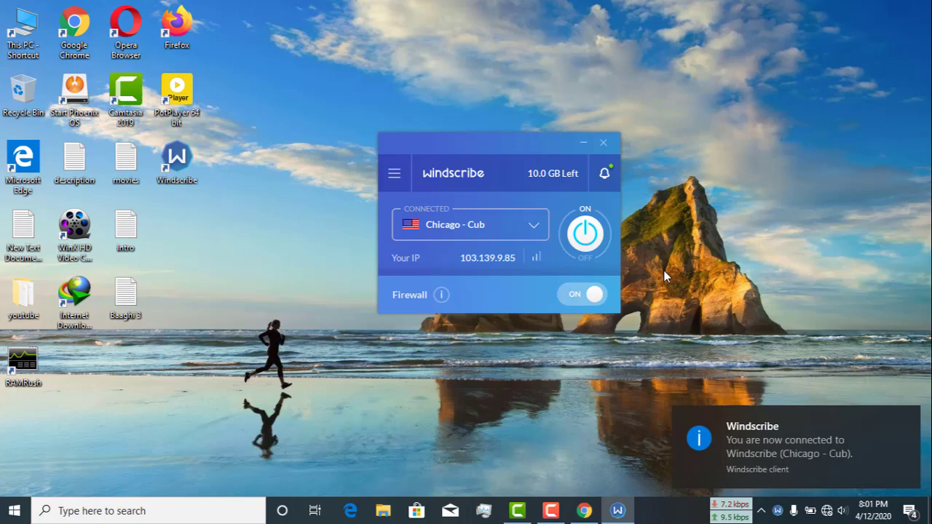
{"action": "left_click", "coordinate": [907, 419]}
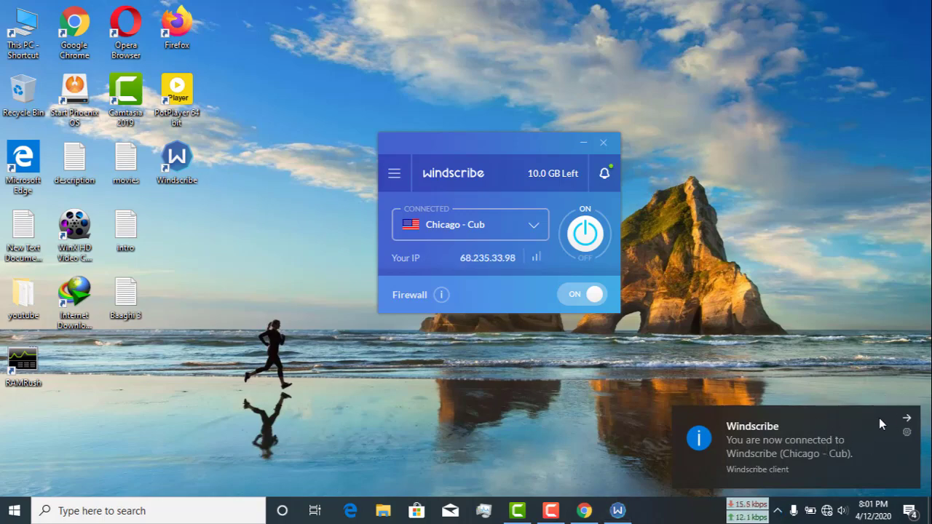
{"action": "left_click", "coordinate": [585, 511]}
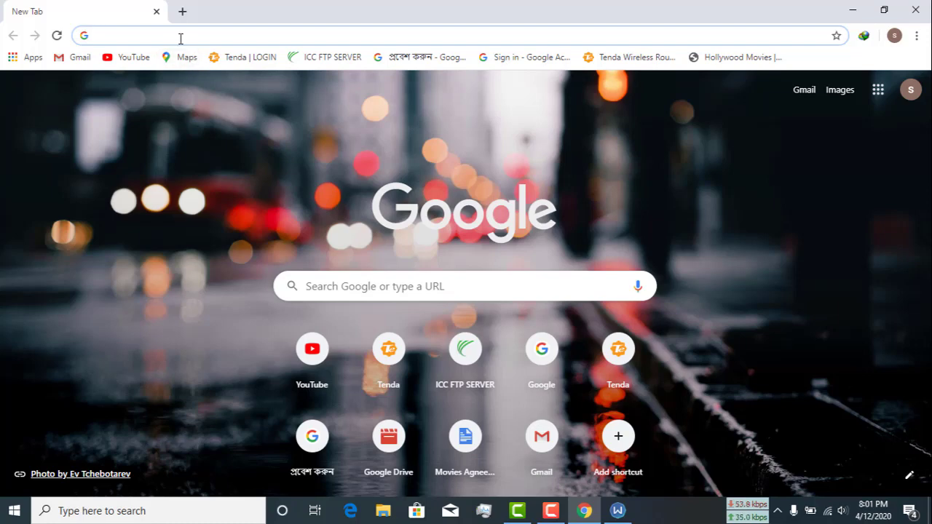
Reach Gmail via a Google search for 'gmail', then close its inbox tab, keeping a new tab
{"action": "type", "text": "gmail&oq=gmail&aqs=chrome..69i57j0l5j69i61l2.2785j0j7&sourceid=chrome&ie=UTF-8"}
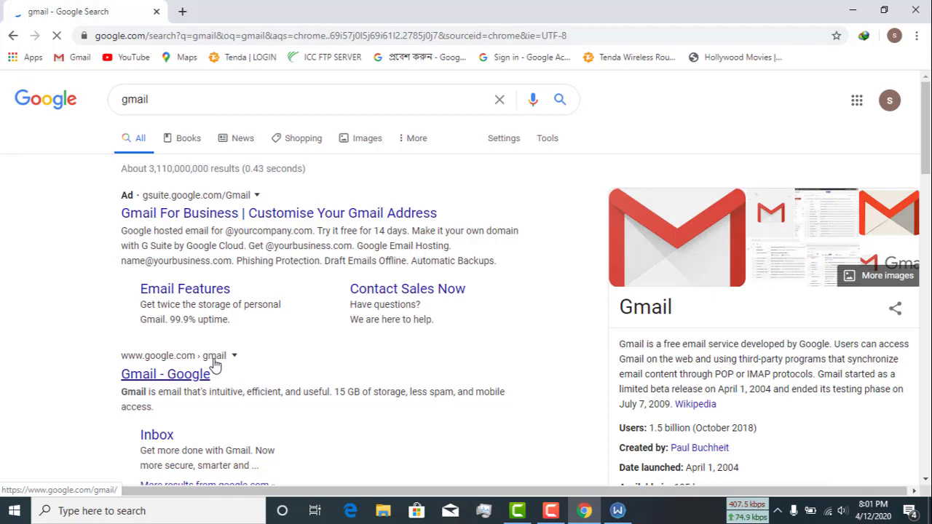
{"action": "scroll", "coordinate": [212, 348], "scroll_direction": "down", "scroll_amount": 1}
{"action": "left_click", "coordinate": [181, 311]}
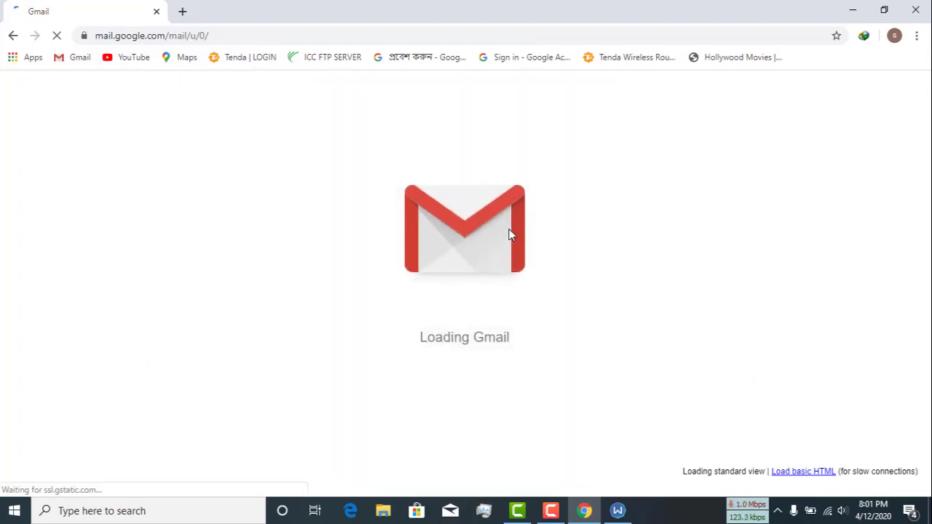
{"action": "left_click", "coordinate": [183, 11]}
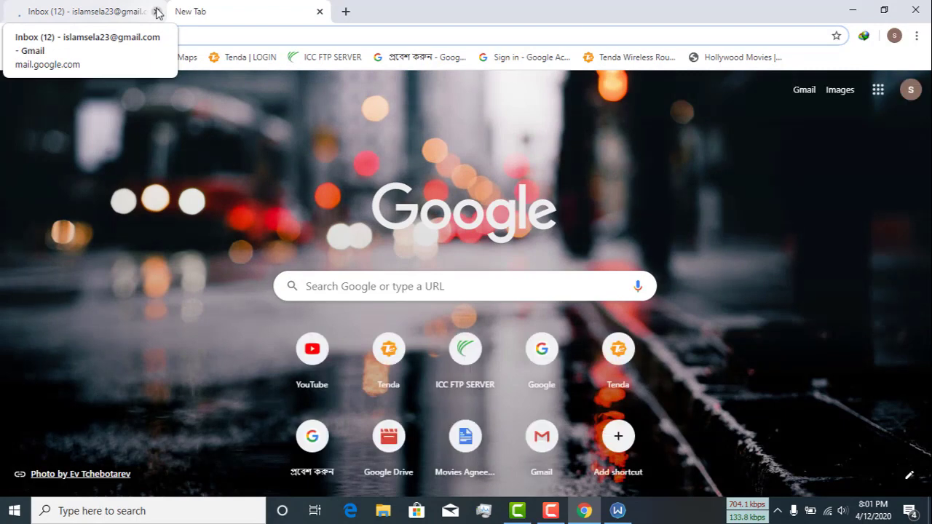
{"action": "left_click", "coordinate": [157, 12]}
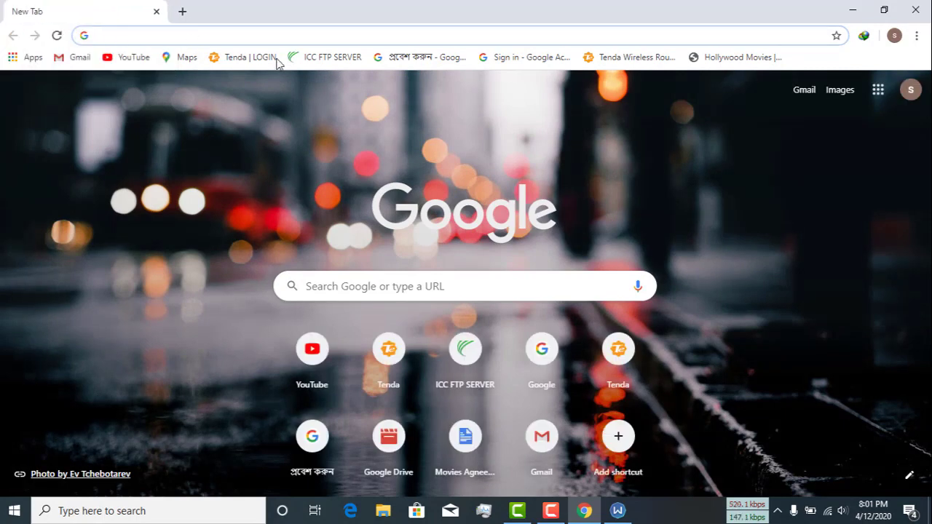
{"action": "left_click", "coordinate": [910, 90]}
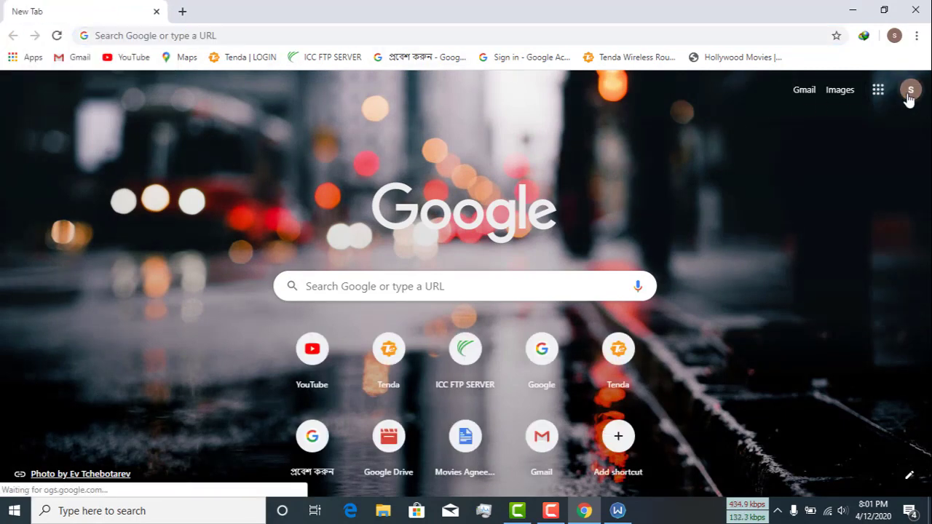
Sign out of Google and start creating a new account
{"action": "left_click", "coordinate": [773, 288]}
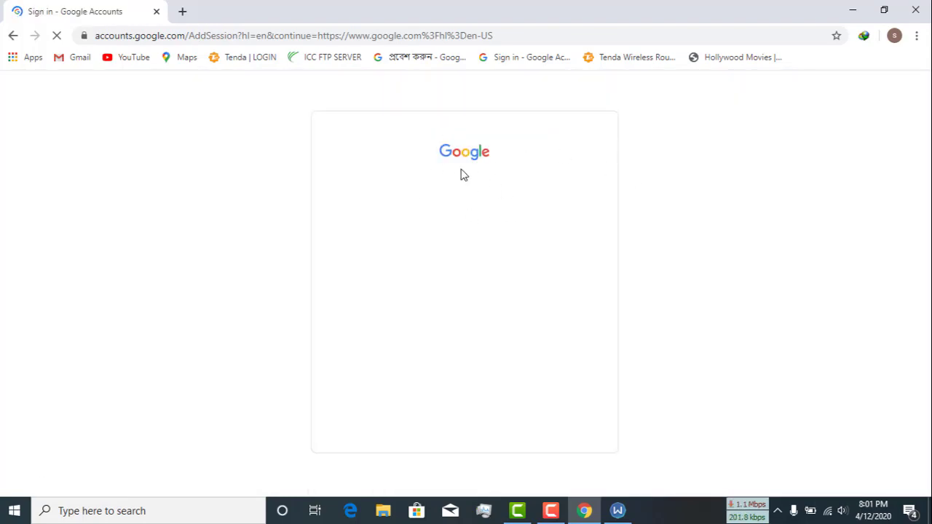
{"action": "left_click", "coordinate": [386, 389]}
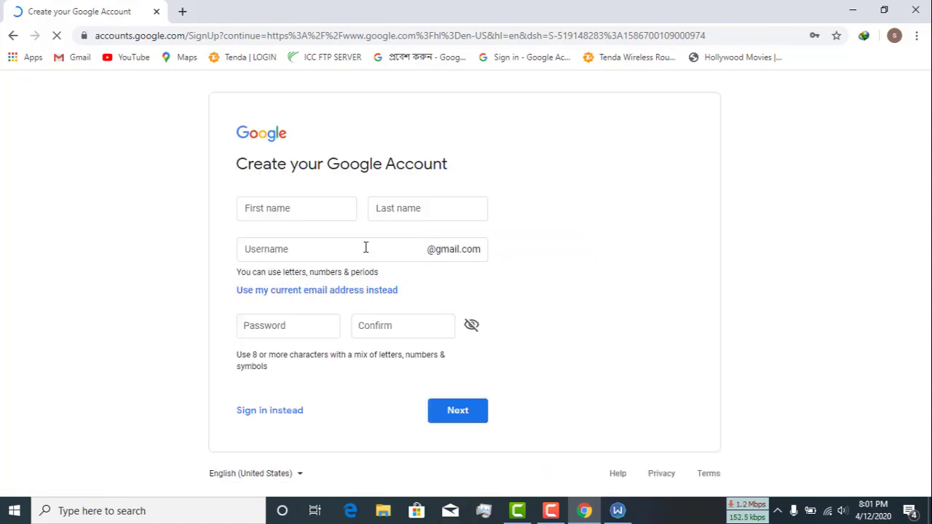
{"action": "left_click", "coordinate": [315, 208]}
{"action": "left_click", "coordinate": [402, 211]}
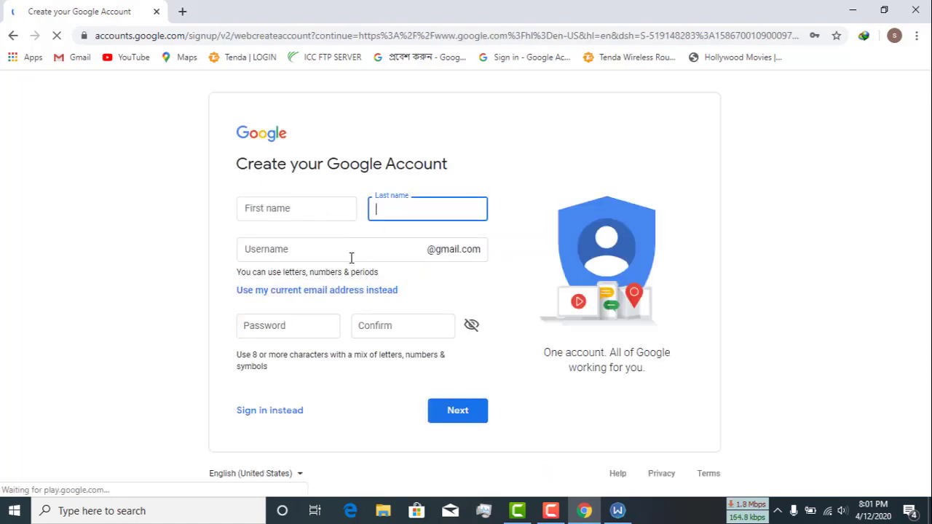
{"action": "left_click", "coordinate": [351, 255]}
{"action": "left_click", "coordinate": [278, 215]}
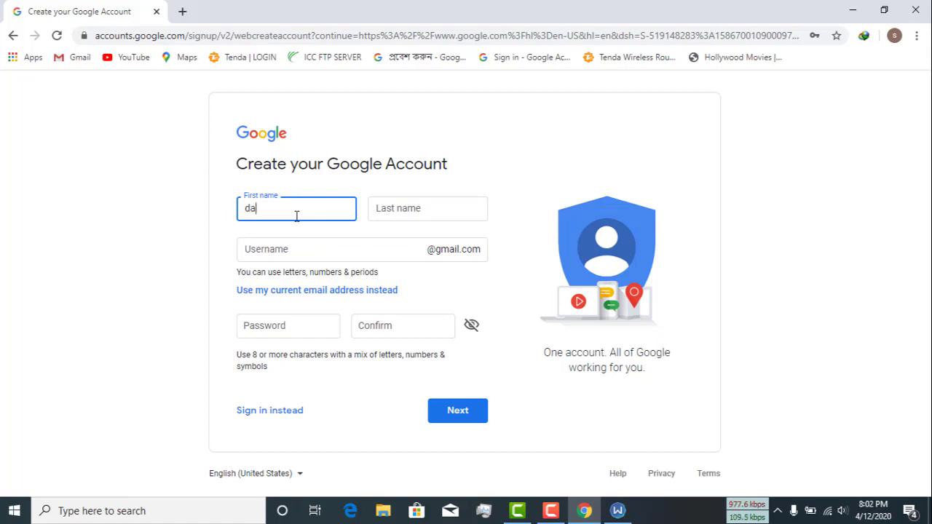
Fill in first and last name, username and a matching password, then submit
{"action": "left_click", "coordinate": [389, 214]}
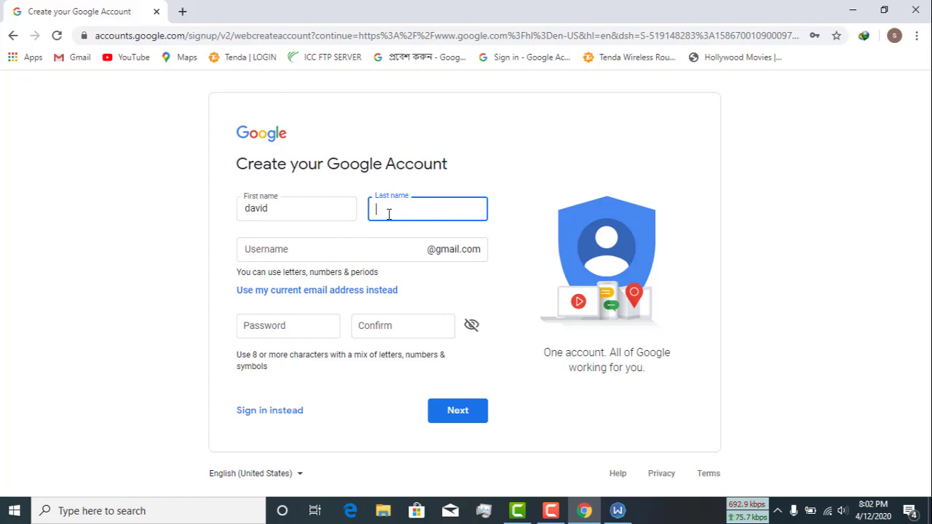
{"action": "left_click", "coordinate": [391, 244]}
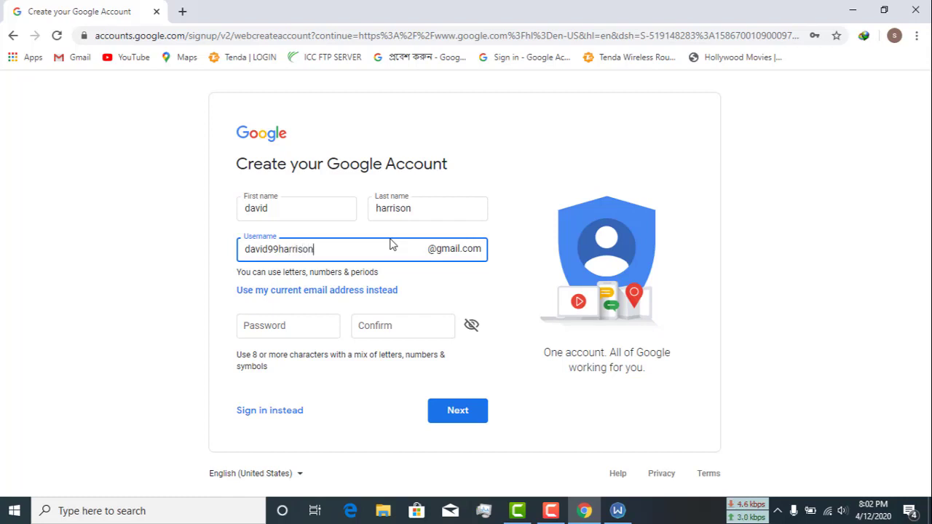
{"action": "left_click", "coordinate": [330, 329]}
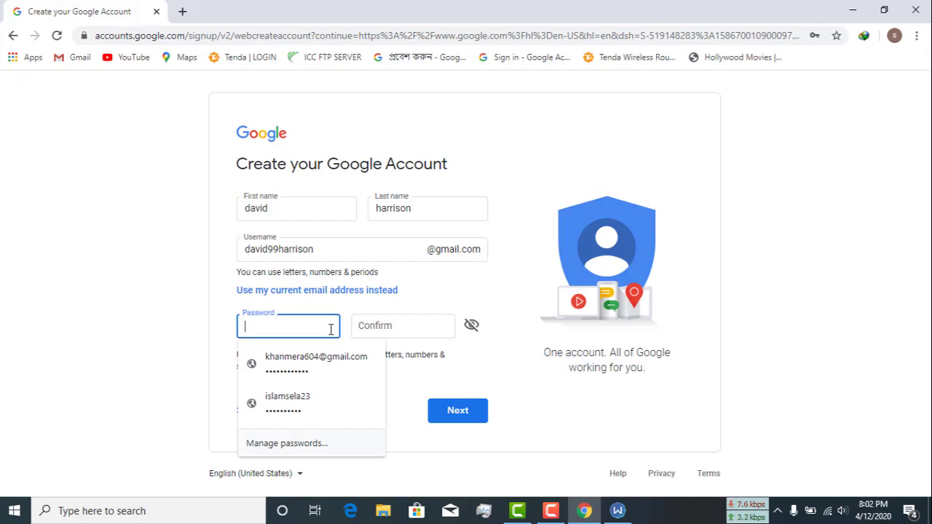
{"action": "type", "text": "•"}
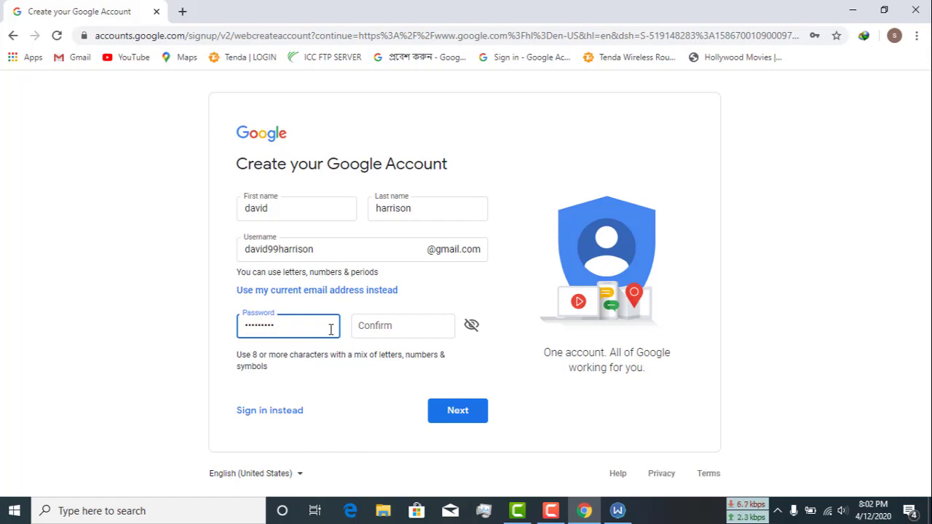
{"action": "left_click", "coordinate": [406, 323]}
{"action": "type", "text": "•"}
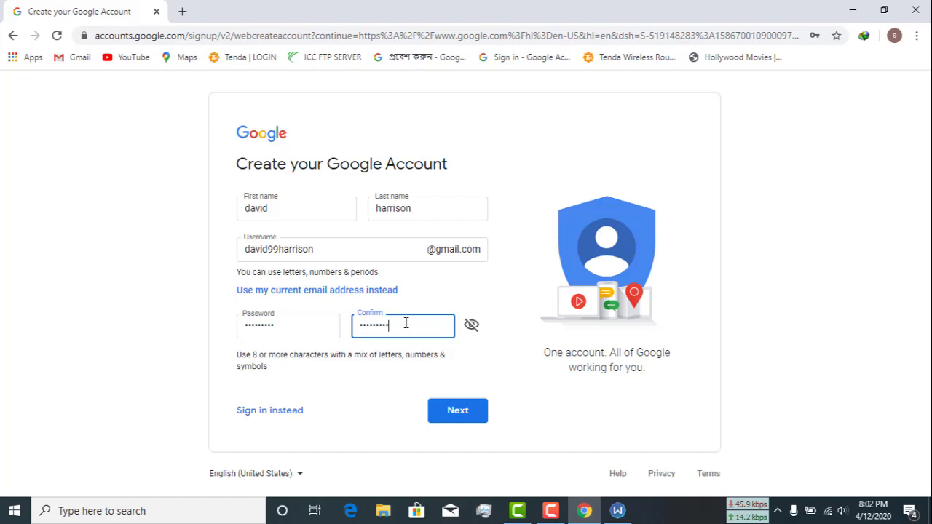
{"action": "left_click", "coordinate": [458, 420]}
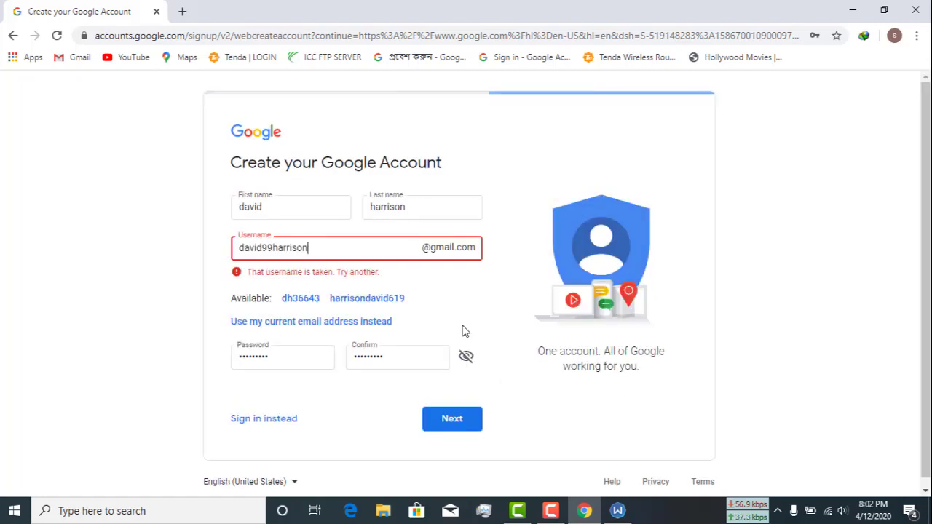
Accept a suggested available username, submit it, and decline Chrome's password save
{"action": "left_click", "coordinate": [378, 299]}
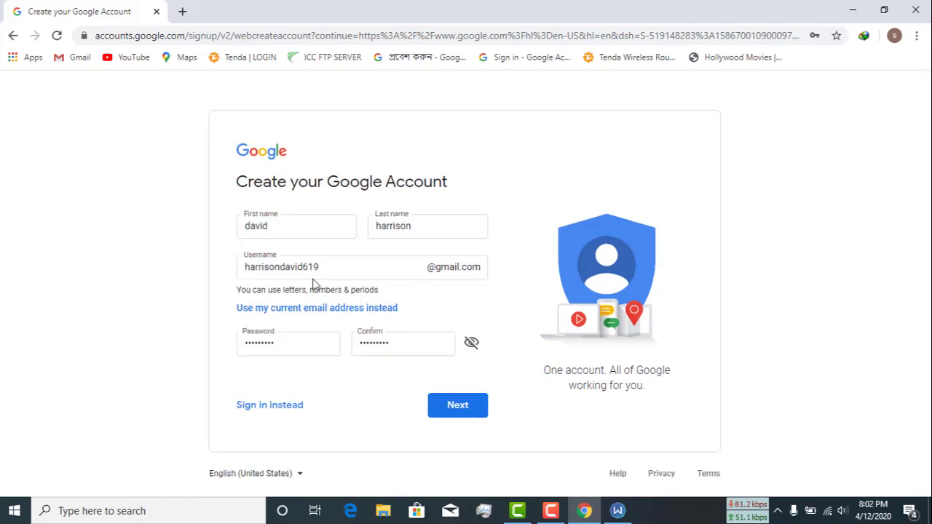
{"action": "left_click", "coordinate": [461, 406]}
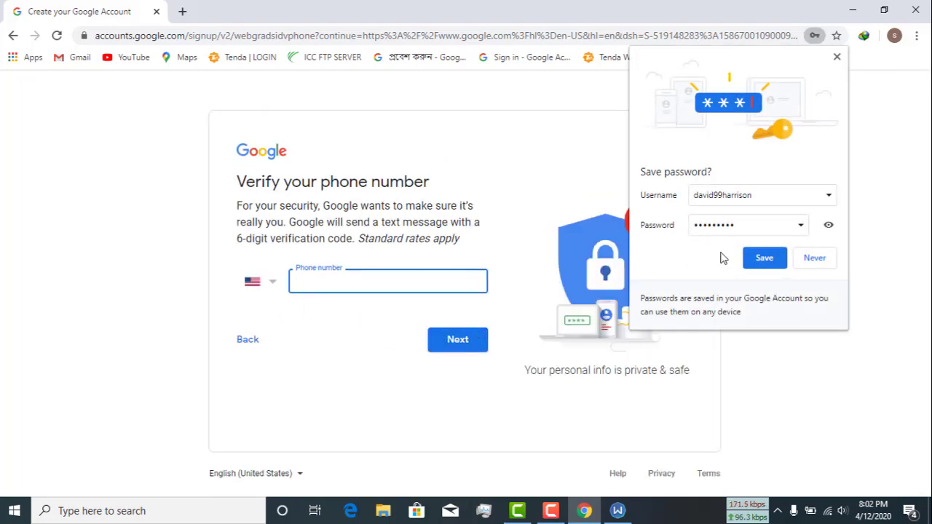
{"action": "left_click", "coordinate": [815, 259]}
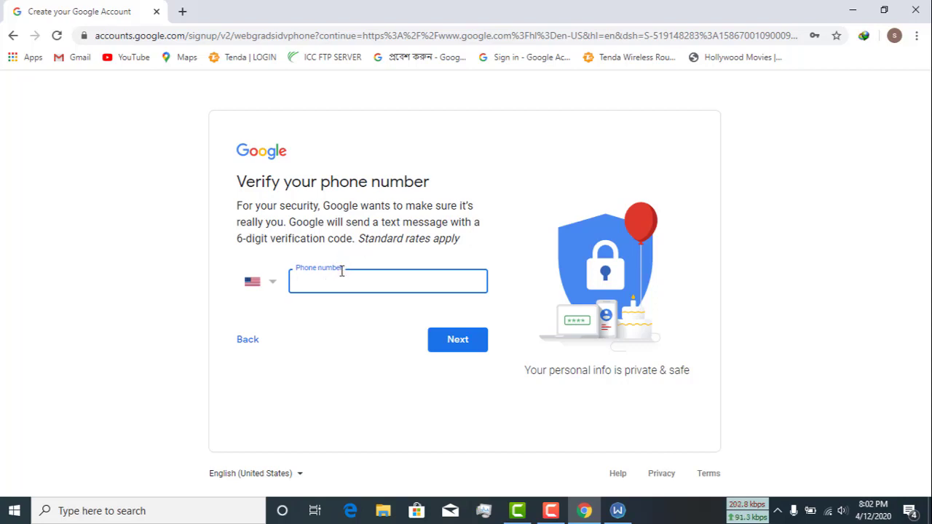
{"action": "left_click", "coordinate": [183, 11]}
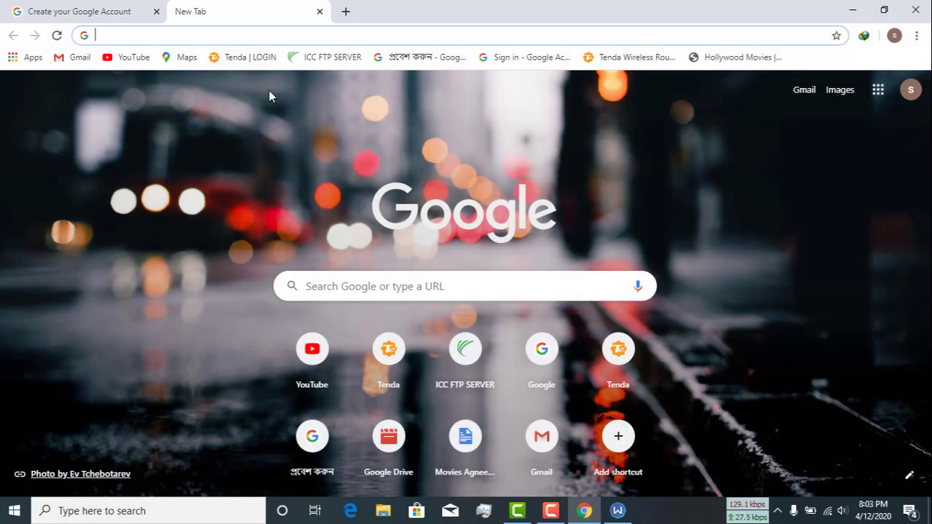
Go to 5sim.net and browse its country list
{"action": "type", "text": "5s"}
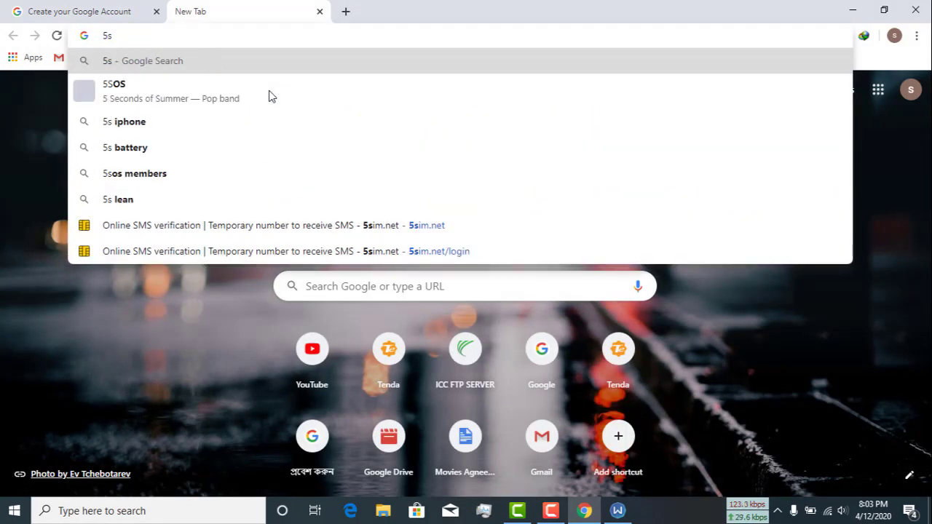
{"action": "type", "text": "im"}
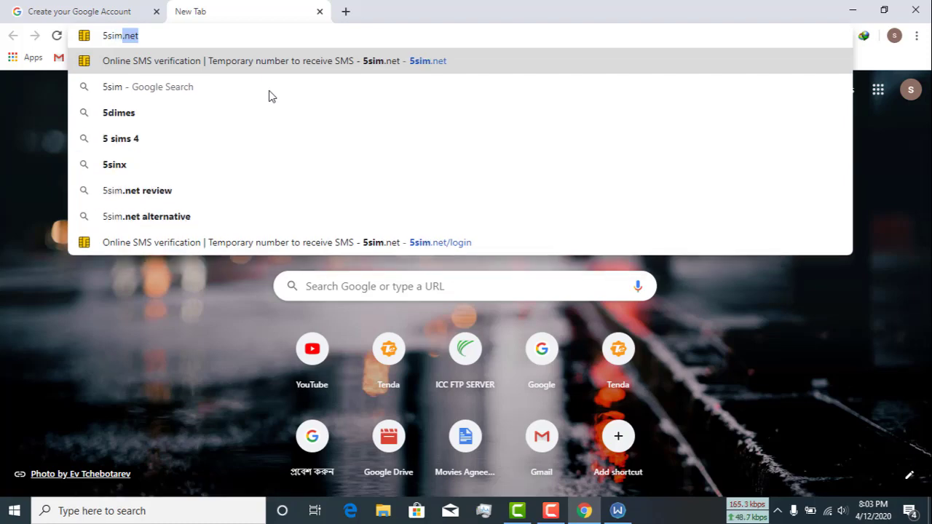
{"action": "type", "text": ".net"}
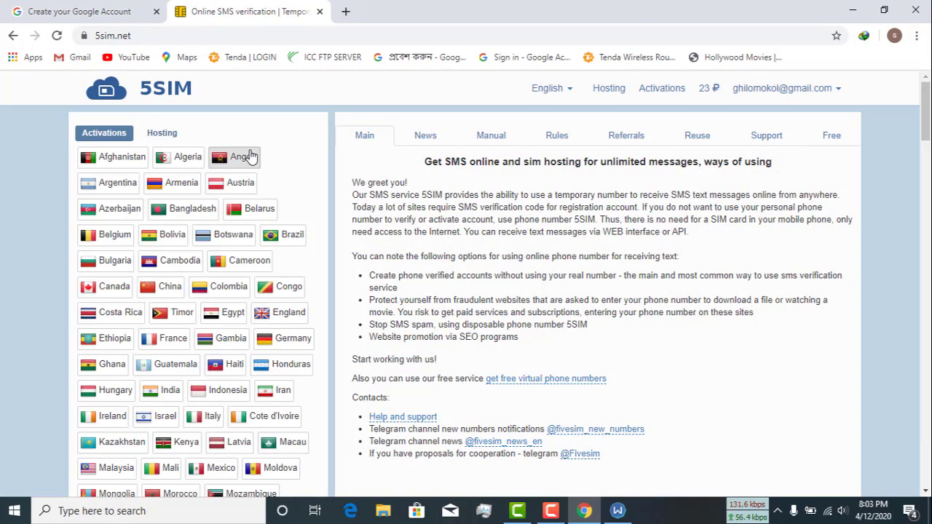
{"action": "scroll", "coordinate": [313, 256], "scroll_direction": "down", "scroll_amount": 2}
{"action": "scroll", "coordinate": [313, 257], "scroll_direction": "down", "scroll_amount": 4}
{"action": "scroll", "coordinate": [313, 256], "scroll_direction": "up", "scroll_amount": 4}
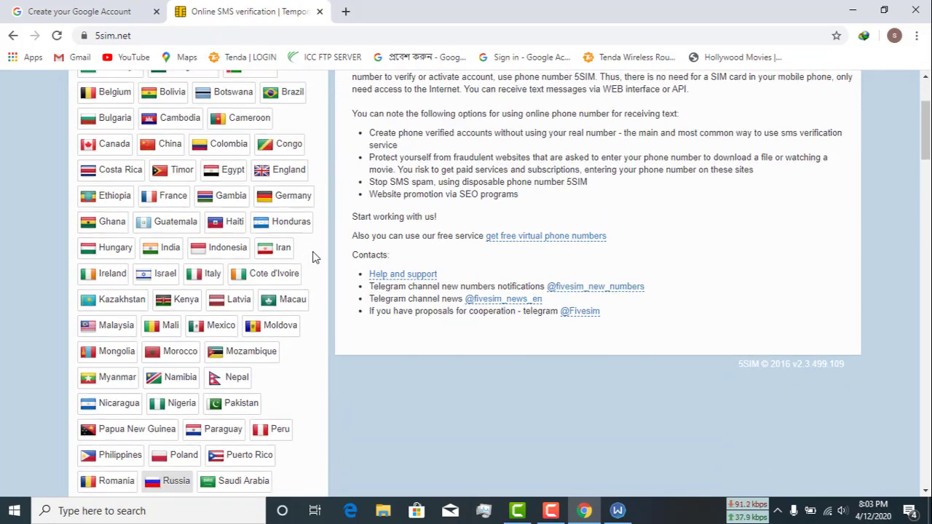
{"action": "scroll", "coordinate": [316, 256], "scroll_direction": "up", "scroll_amount": 2}
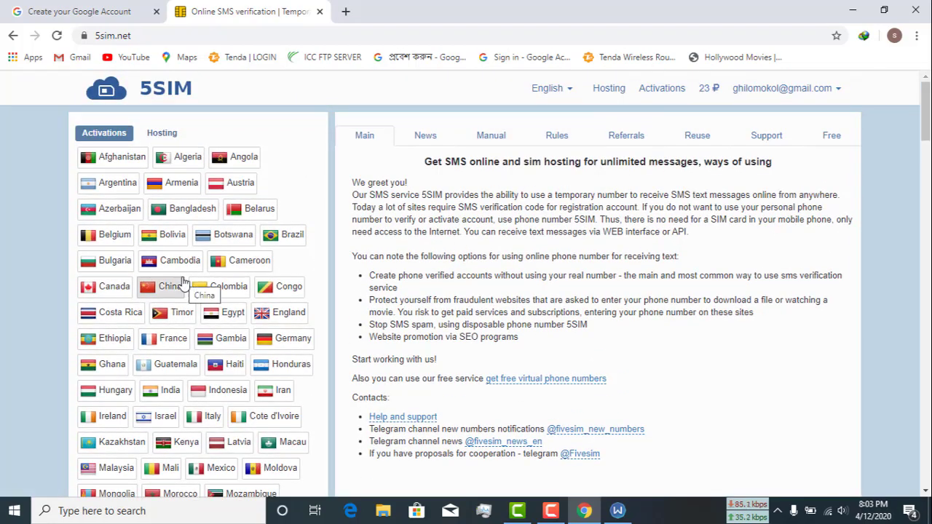
{"action": "scroll", "coordinate": [183, 282], "scroll_direction": "down", "scroll_amount": 1}
{"action": "scroll", "coordinate": [201, 183], "scroll_direction": "up", "scroll_amount": 1}
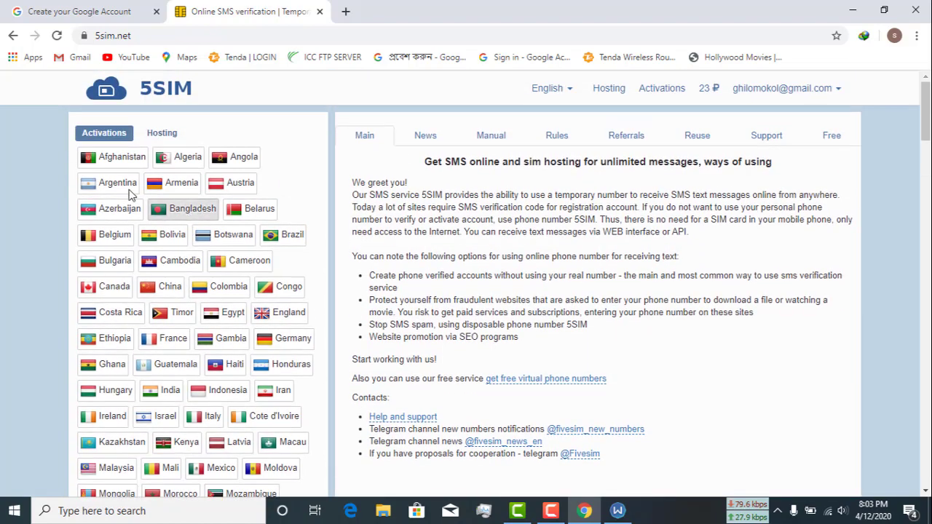
{"action": "scroll", "coordinate": [206, 195], "scroll_direction": "down", "scroll_amount": 1}
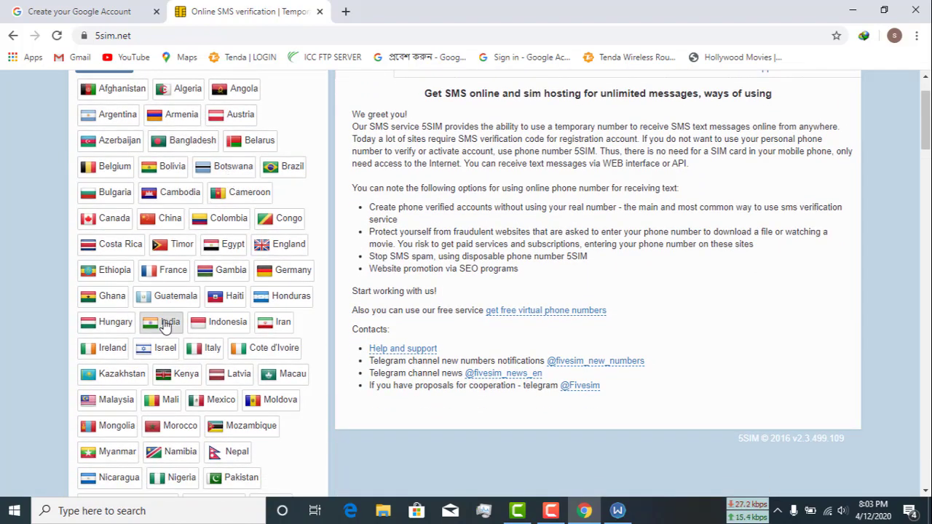
{"action": "scroll", "coordinate": [233, 308], "scroll_direction": "down", "scroll_amount": 1}
Check number availability and prices for Indonesia and Romania
{"action": "left_click", "coordinate": [210, 254]}
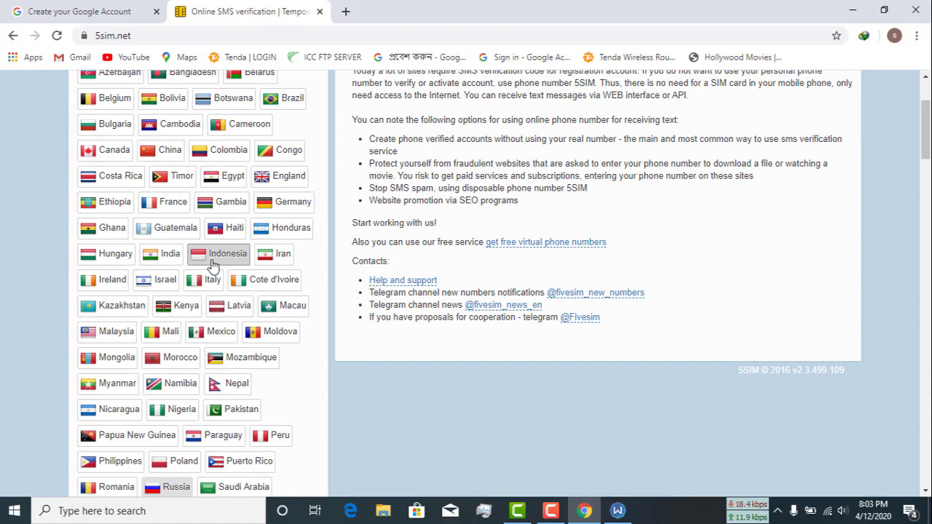
{"action": "scroll", "coordinate": [244, 288], "scroll_direction": "down", "scroll_amount": 4}
{"action": "scroll", "coordinate": [244, 287], "scroll_direction": "down", "scroll_amount": 2}
{"action": "scroll", "coordinate": [243, 287], "scroll_direction": "down", "scroll_amount": 1}
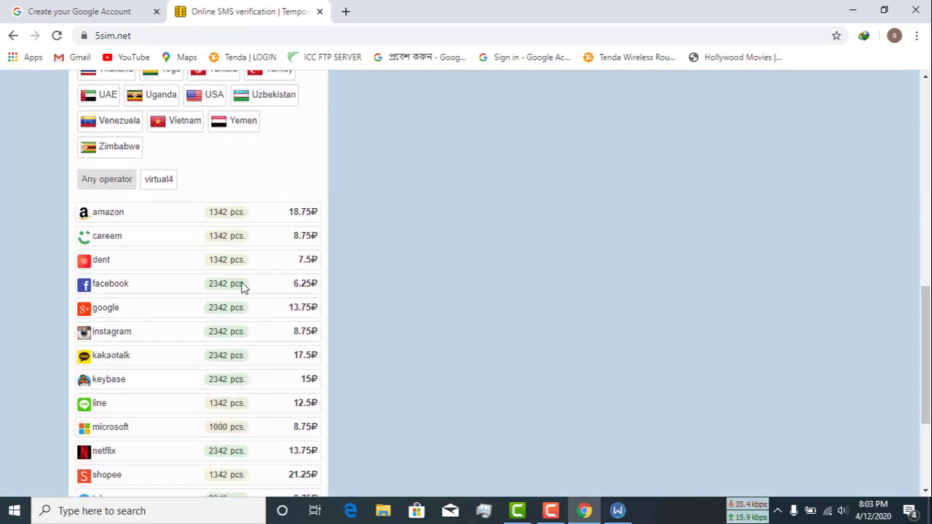
{"action": "scroll", "coordinate": [243, 287], "scroll_direction": "down", "scroll_amount": 1}
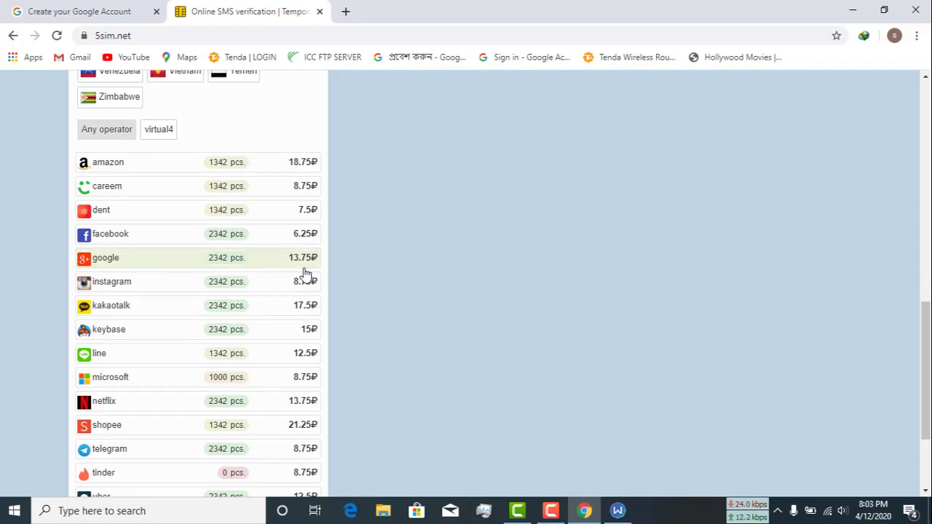
{"action": "scroll", "coordinate": [312, 270], "scroll_direction": "up", "scroll_amount": 1}
{"action": "scroll", "coordinate": [312, 271], "scroll_direction": "up", "scroll_amount": 2}
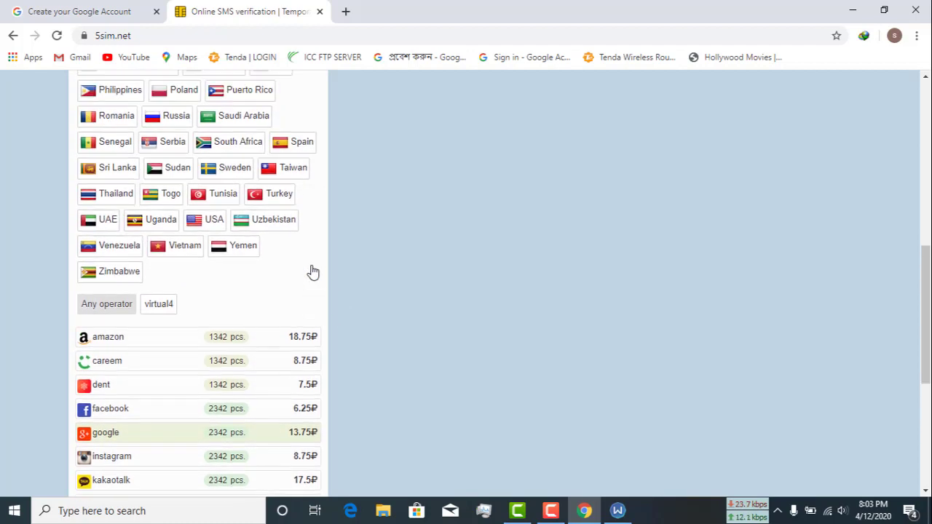
{"action": "scroll", "coordinate": [312, 270], "scroll_direction": "up", "scroll_amount": 1}
{"action": "left_click", "coordinate": [113, 218]}
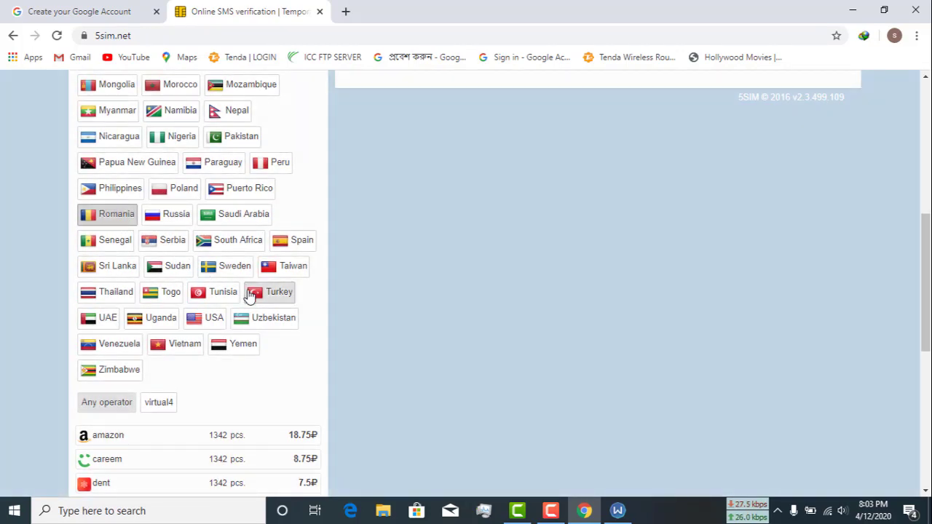
{"action": "scroll", "coordinate": [247, 297], "scroll_direction": "down", "scroll_amount": 3}
{"action": "scroll", "coordinate": [244, 302], "scroll_direction": "down", "scroll_amount": 1}
{"action": "scroll", "coordinate": [232, 324], "scroll_direction": "down", "scroll_amount": 1}
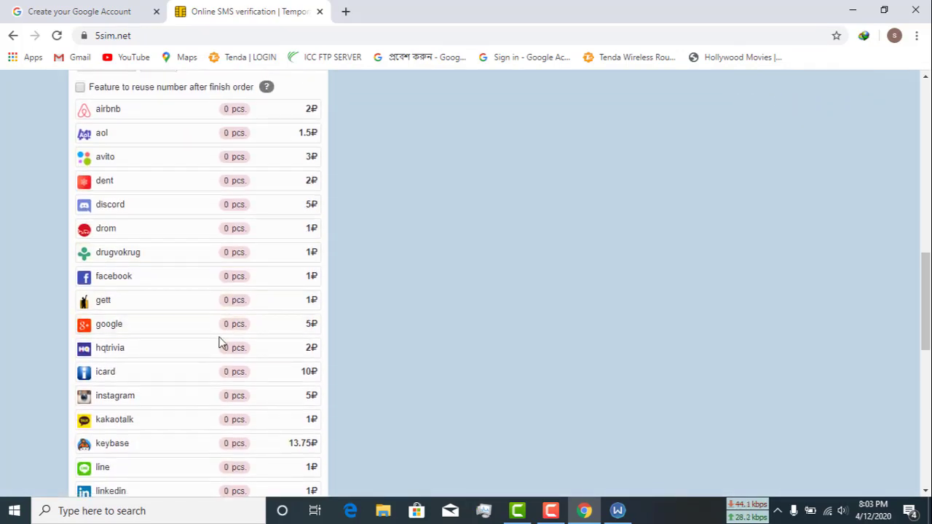
{"action": "scroll", "coordinate": [179, 188], "scroll_direction": "up", "scroll_amount": 3}
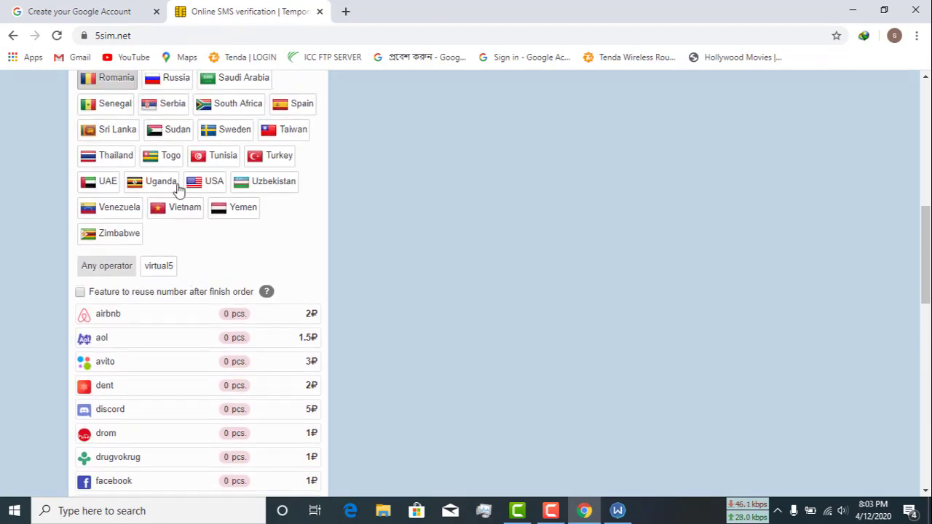
Check number availability and prices for Russia and Senegal
{"action": "left_click", "coordinate": [175, 85]}
{"action": "scroll", "coordinate": [267, 291], "scroll_direction": "down", "scroll_amount": 2}
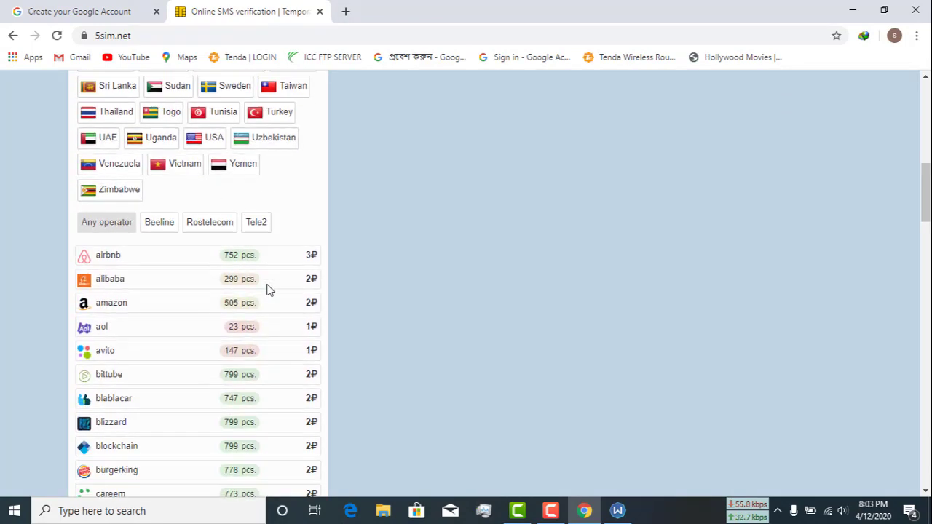
{"action": "scroll", "coordinate": [268, 290], "scroll_direction": "down", "scroll_amount": 1}
{"action": "scroll", "coordinate": [268, 289], "scroll_direction": "down", "scroll_amount": 2}
{"action": "scroll", "coordinate": [268, 290], "scroll_direction": "down", "scroll_amount": 3}
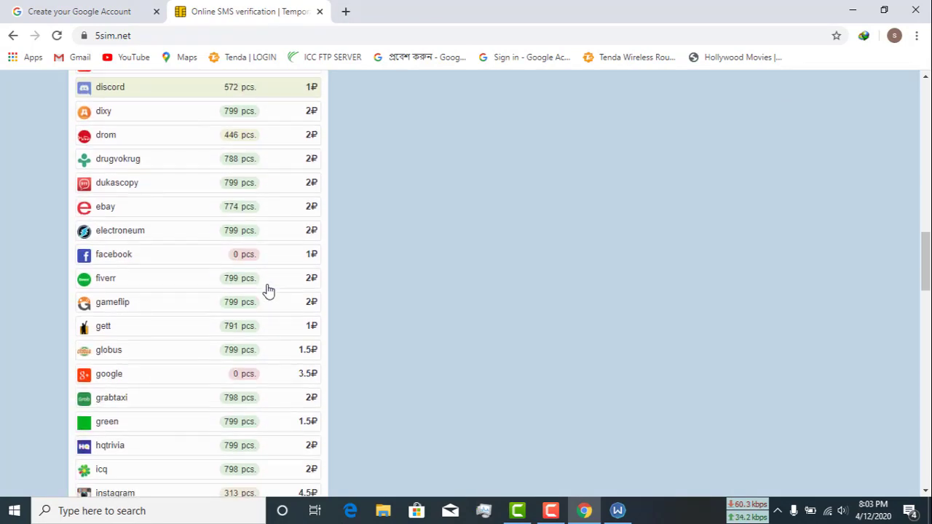
{"action": "scroll", "coordinate": [276, 383], "scroll_direction": "up", "scroll_amount": 5}
{"action": "scroll", "coordinate": [277, 383], "scroll_direction": "up", "scroll_amount": 3}
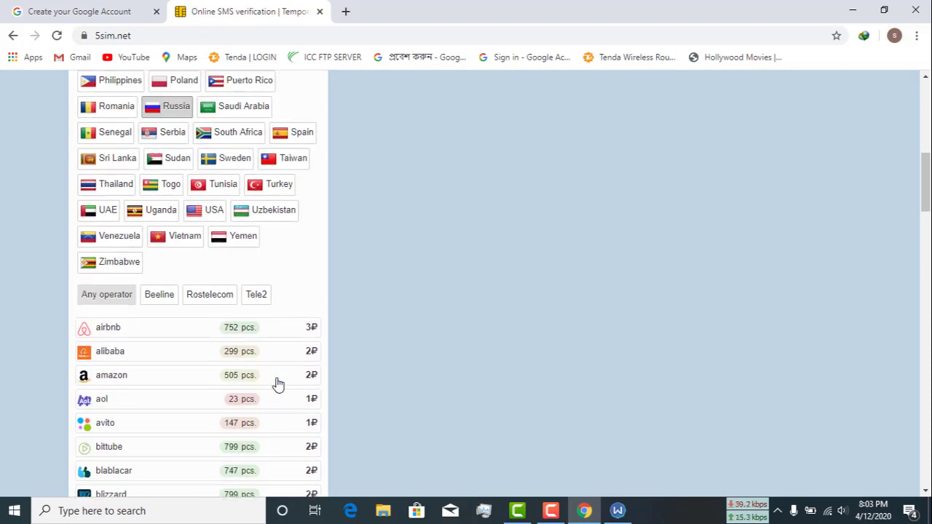
{"action": "scroll", "coordinate": [277, 383], "scroll_direction": "up", "scroll_amount": 2}
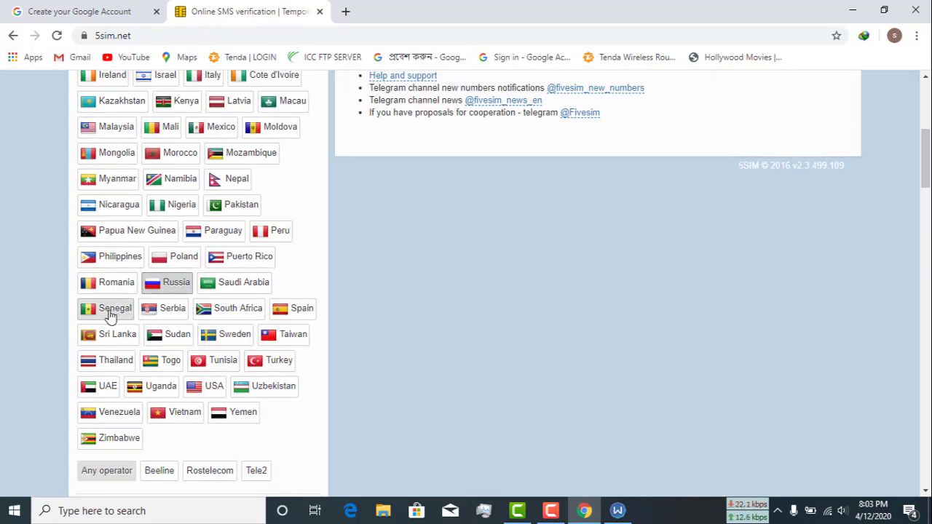
{"action": "left_click", "coordinate": [107, 312]}
{"action": "scroll", "coordinate": [201, 370], "scroll_direction": "down", "scroll_amount": 1}
{"action": "scroll", "coordinate": [201, 370], "scroll_direction": "down", "scroll_amount": 5}
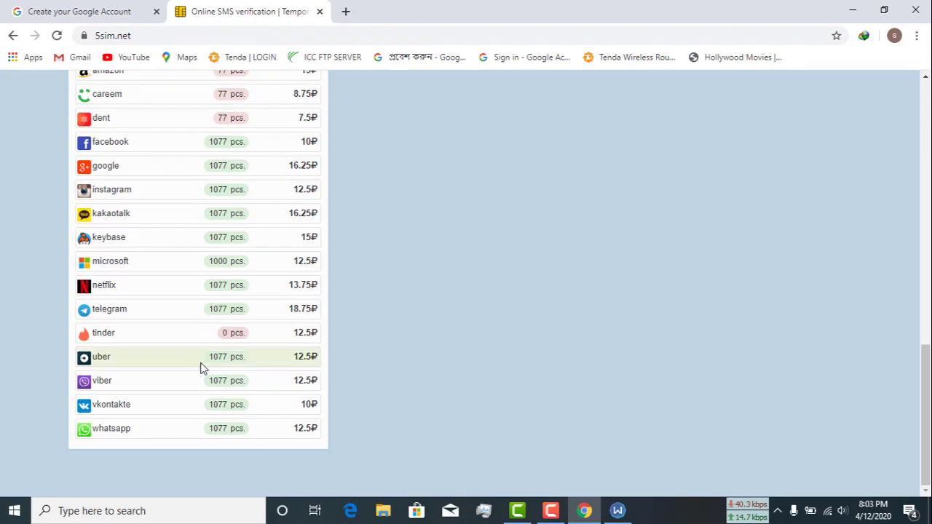
{"action": "scroll", "coordinate": [201, 370], "scroll_direction": "up", "scroll_amount": 1}
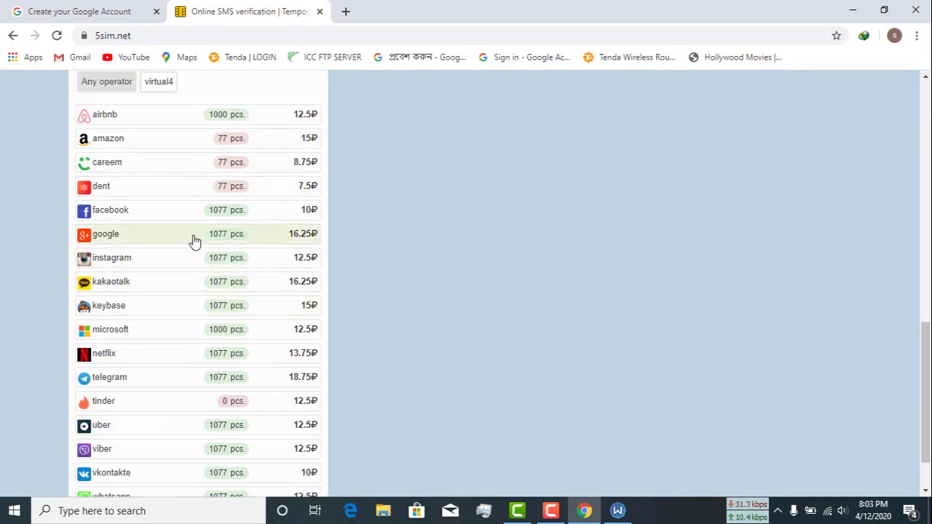
{"action": "scroll", "coordinate": [289, 244], "scroll_direction": "up", "scroll_amount": 3}
{"action": "scroll", "coordinate": [290, 255], "scroll_direction": "up", "scroll_amount": 2}
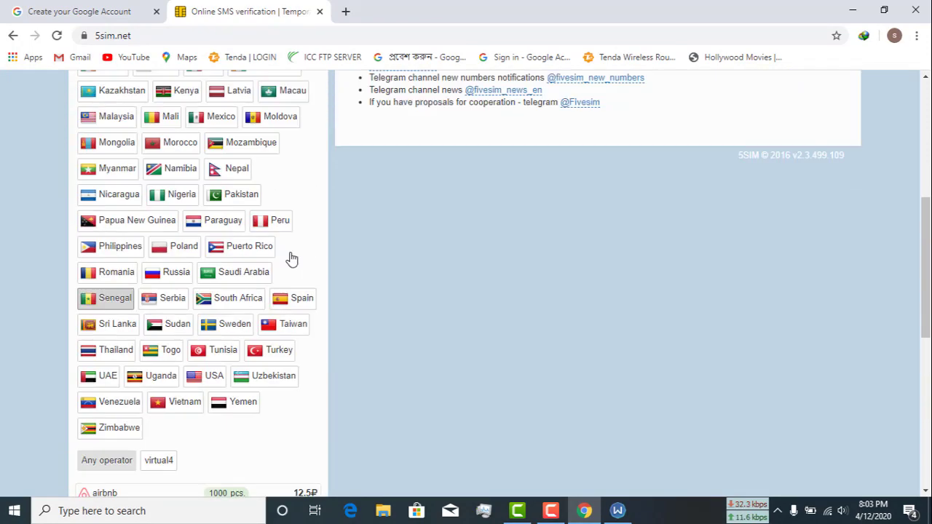
{"action": "scroll", "coordinate": [240, 247], "scroll_direction": "up", "scroll_amount": 2}
Select Kazakhstan and scroll to its google service at 3₽
{"action": "left_click", "coordinate": [115, 189]}
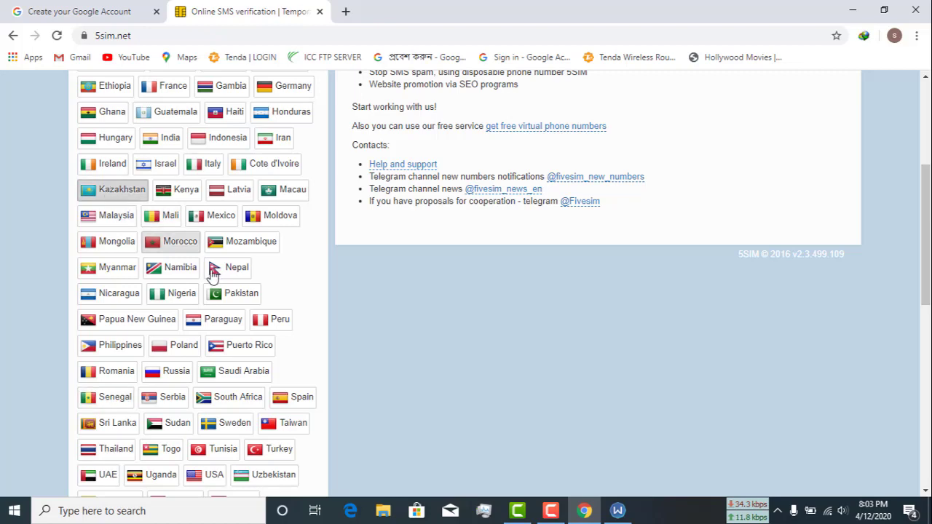
{"action": "scroll", "coordinate": [211, 295], "scroll_direction": "down", "scroll_amount": 3}
{"action": "scroll", "coordinate": [215, 301], "scroll_direction": "down", "scroll_amount": 3}
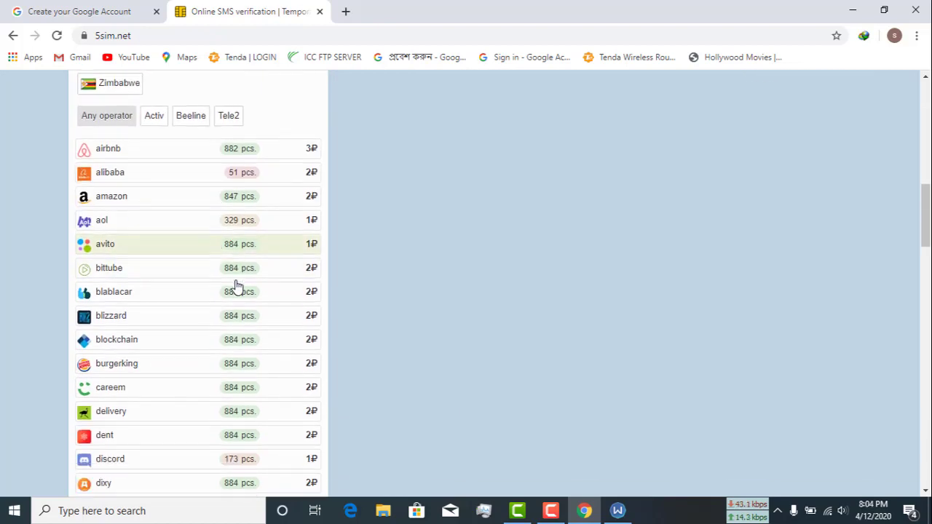
{"action": "scroll", "coordinate": [240, 283], "scroll_direction": "down", "scroll_amount": 2}
{"action": "scroll", "coordinate": [235, 286], "scroll_direction": "down", "scroll_amount": 2}
{"action": "scroll", "coordinate": [236, 286], "scroll_direction": "down", "scroll_amount": 1}
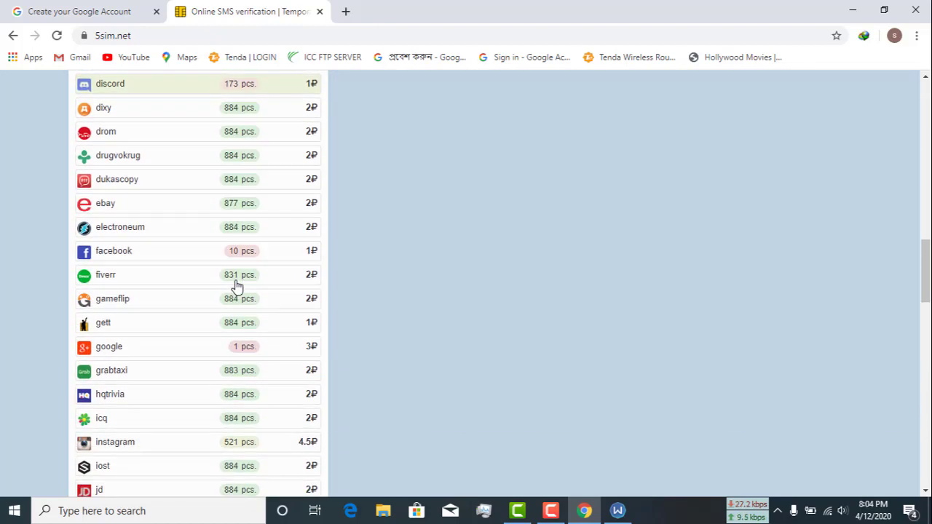
Try buying a google number twice, cancelling each pending request
{"action": "left_click", "coordinate": [234, 351]}
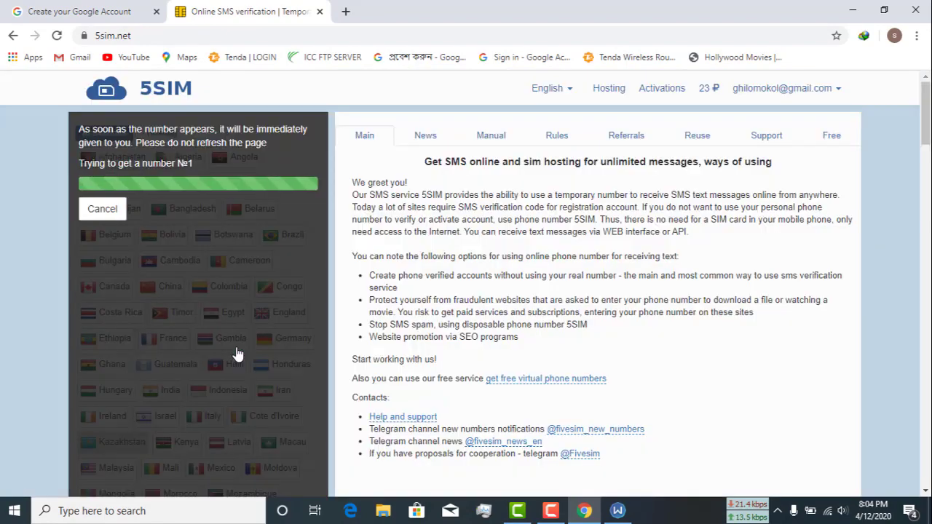
{"action": "left_click", "coordinate": [104, 210]}
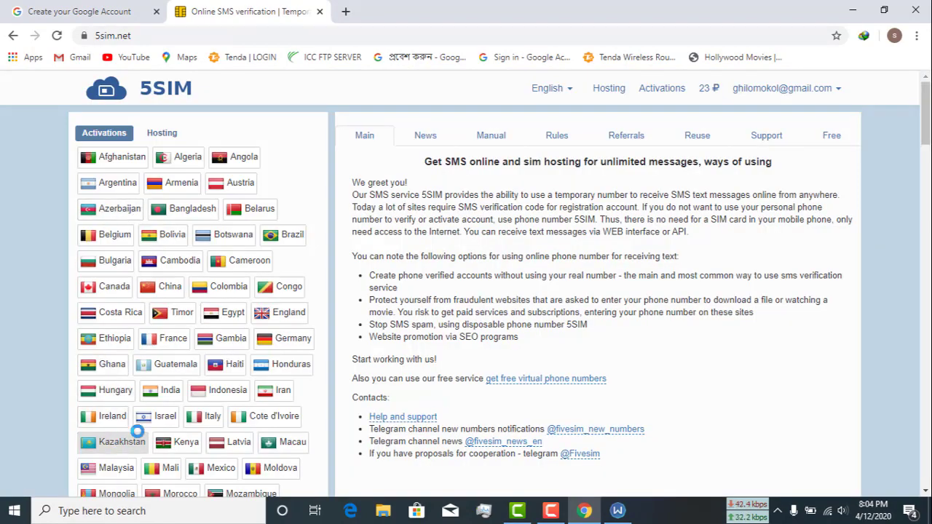
{"action": "scroll", "coordinate": [124, 434], "scroll_direction": "down", "scroll_amount": 5}
{"action": "scroll", "coordinate": [281, 299], "scroll_direction": "down", "scroll_amount": 4}
{"action": "scroll", "coordinate": [287, 284], "scroll_direction": "down", "scroll_amount": 3}
{"action": "scroll", "coordinate": [284, 287], "scroll_direction": "down", "scroll_amount": 2}
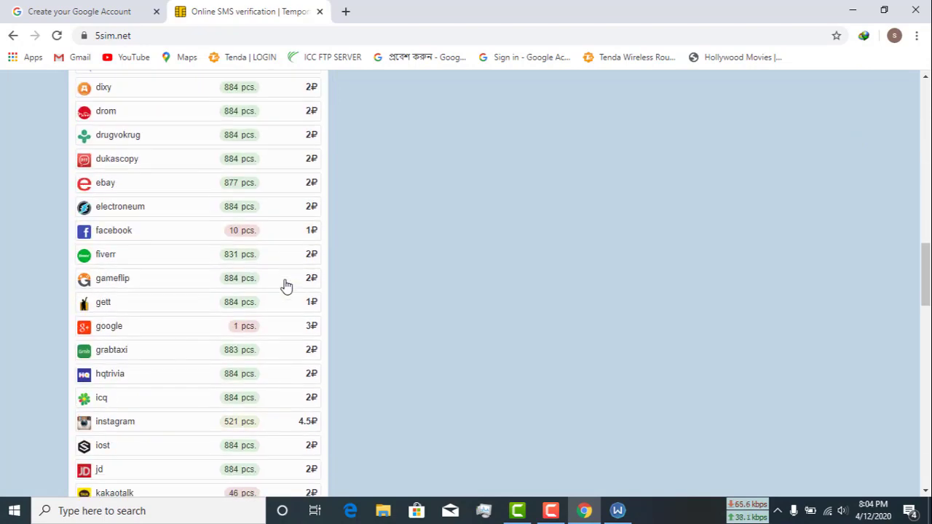
{"action": "scroll", "coordinate": [251, 244], "scroll_direction": "down", "scroll_amount": 2}
{"action": "left_click", "coordinate": [246, 194]}
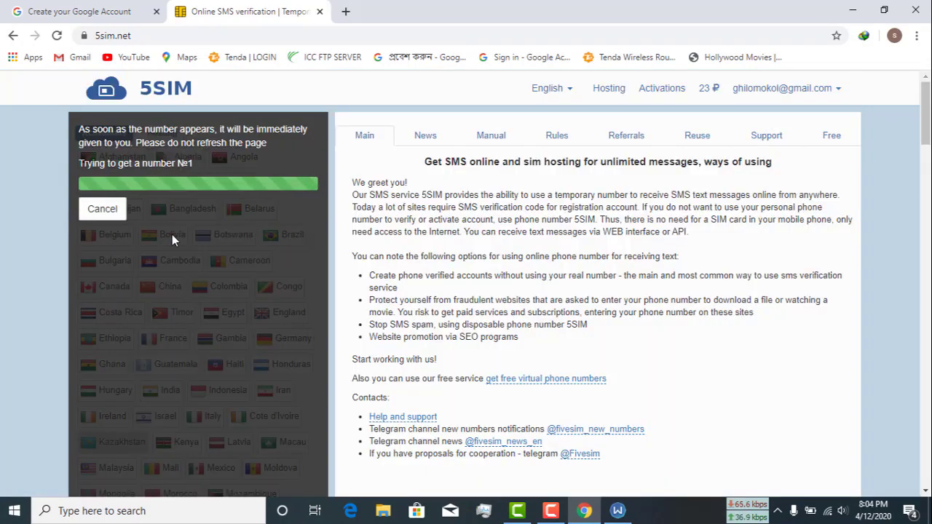
{"action": "left_click", "coordinate": [103, 212]}
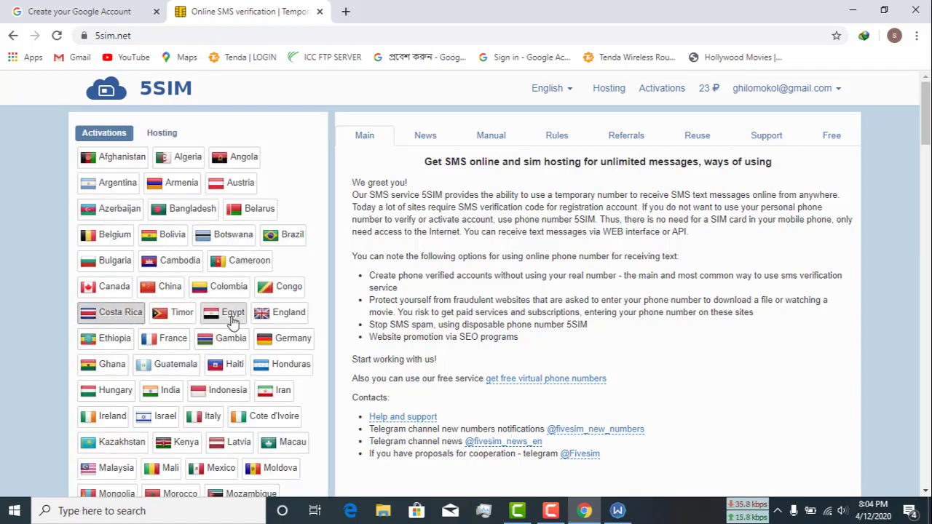
Select Ghana and scroll to its google service row at 3₽
{"action": "scroll", "coordinate": [231, 320], "scroll_direction": "down", "scroll_amount": 2}
{"action": "scroll", "coordinate": [231, 320], "scroll_direction": "down", "scroll_amount": 4}
{"action": "scroll", "coordinate": [231, 320], "scroll_direction": "down", "scroll_amount": 3}
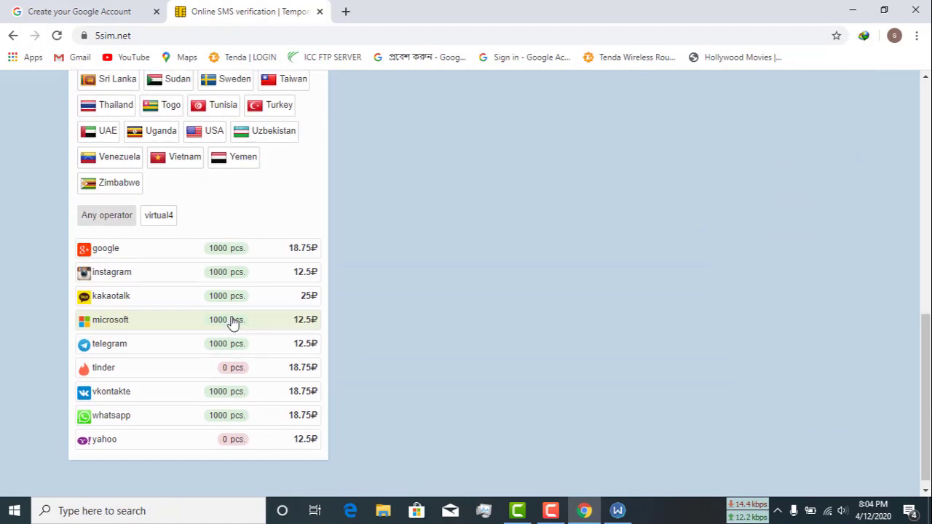
{"action": "scroll", "coordinate": [232, 323], "scroll_direction": "up", "scroll_amount": 6}
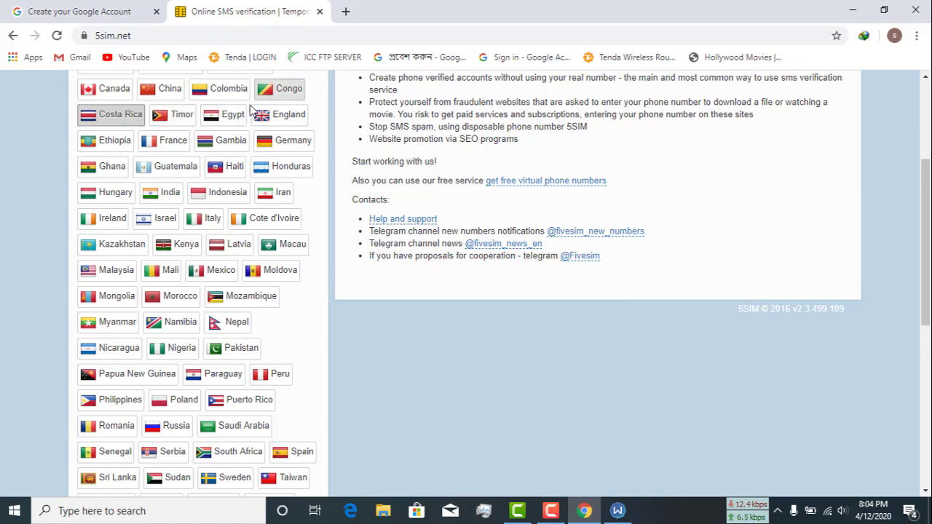
{"action": "scroll", "coordinate": [224, 131], "scroll_direction": "up", "scroll_amount": 2}
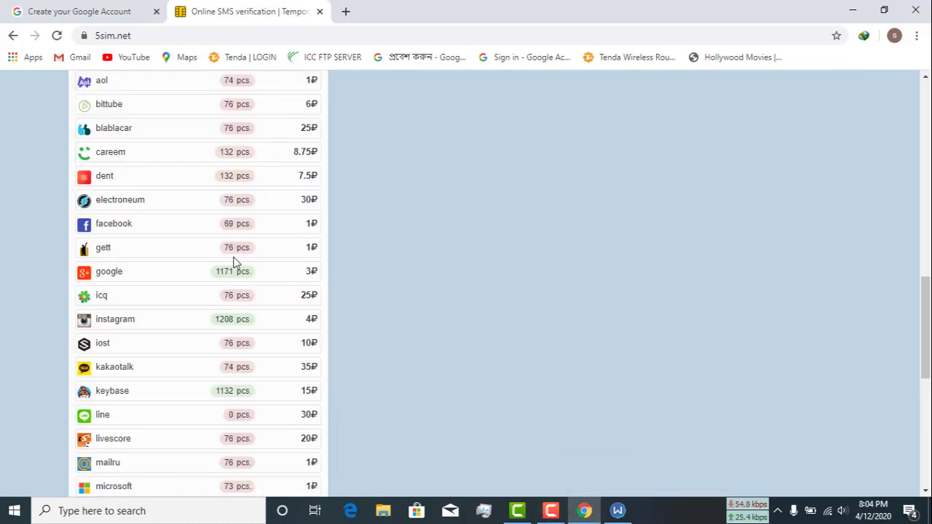
{"action": "scroll", "coordinate": [203, 256], "scroll_direction": "up", "scroll_amount": 4}
{"action": "scroll", "coordinate": [124, 218], "scroll_direction": "up", "scroll_amount": 1}
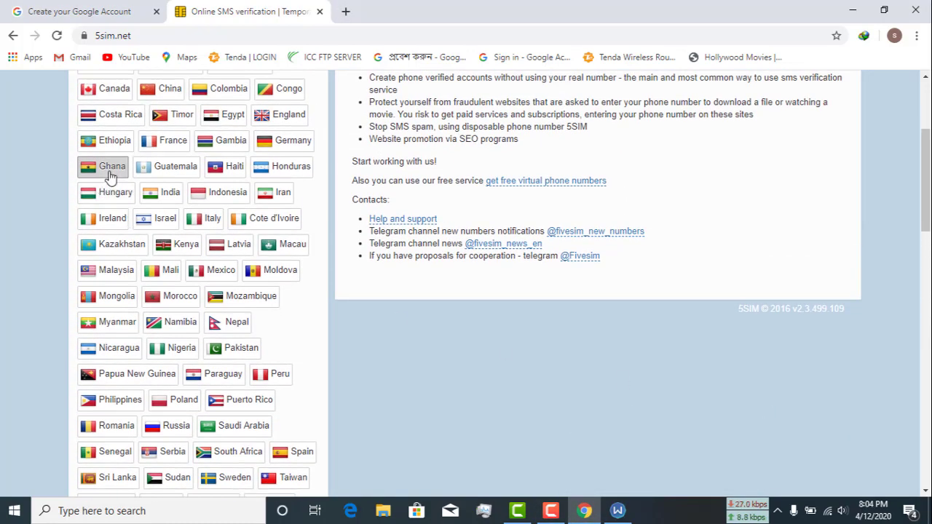
{"action": "left_click", "coordinate": [109, 168]}
{"action": "scroll", "coordinate": [182, 323], "scroll_direction": "down", "scroll_amount": 1}
{"action": "scroll", "coordinate": [180, 320], "scroll_direction": "down", "scroll_amount": 5}
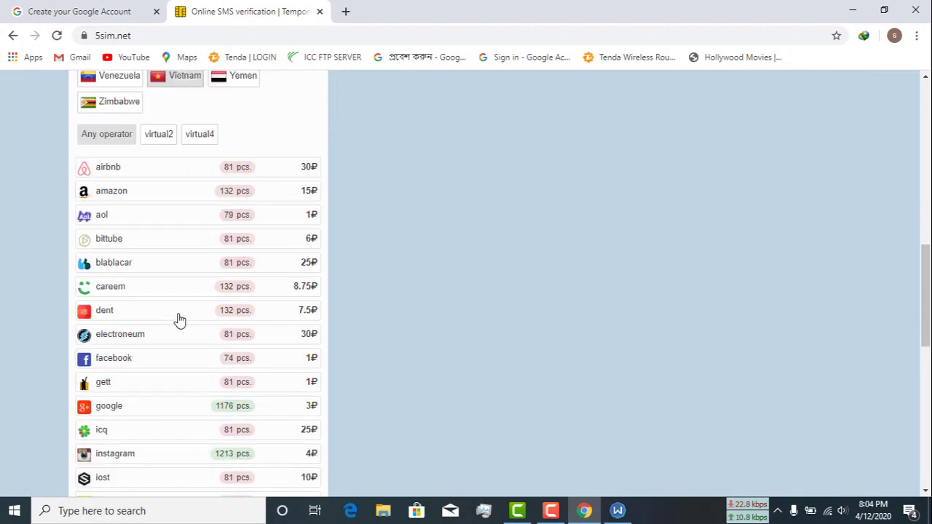
{"action": "scroll", "coordinate": [174, 313], "scroll_direction": "down", "scroll_amount": 1}
{"action": "scroll", "coordinate": [146, 288], "scroll_direction": "down", "scroll_amount": 1}
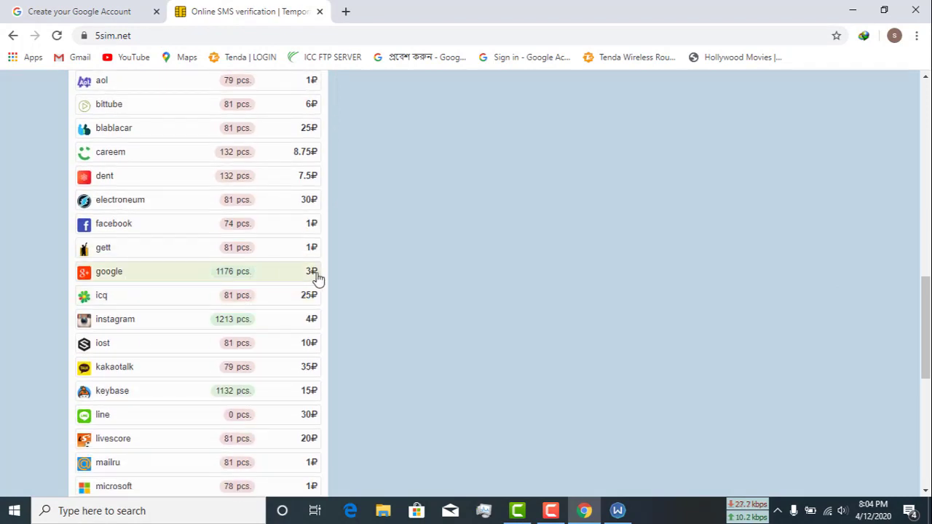
{"action": "mouse_move", "coordinate": [233, 271]}
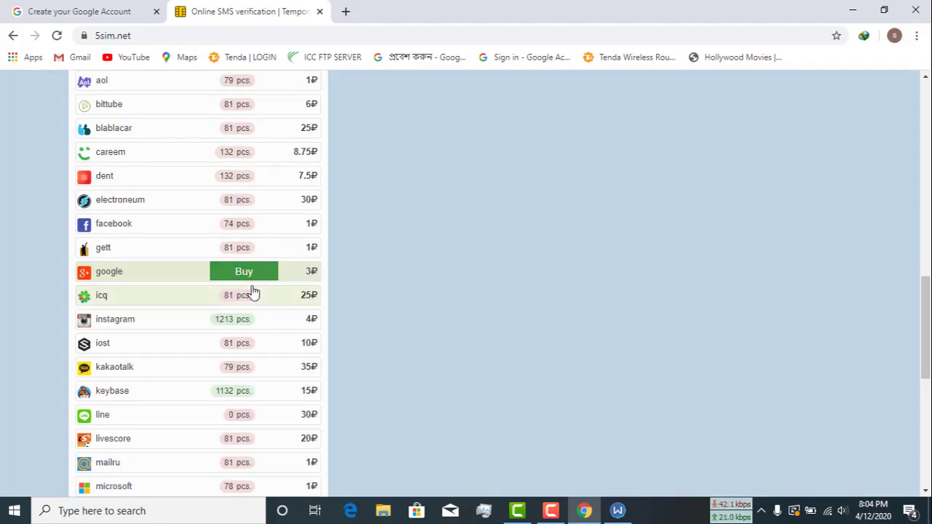
{"action": "left_click", "coordinate": [251, 277]}
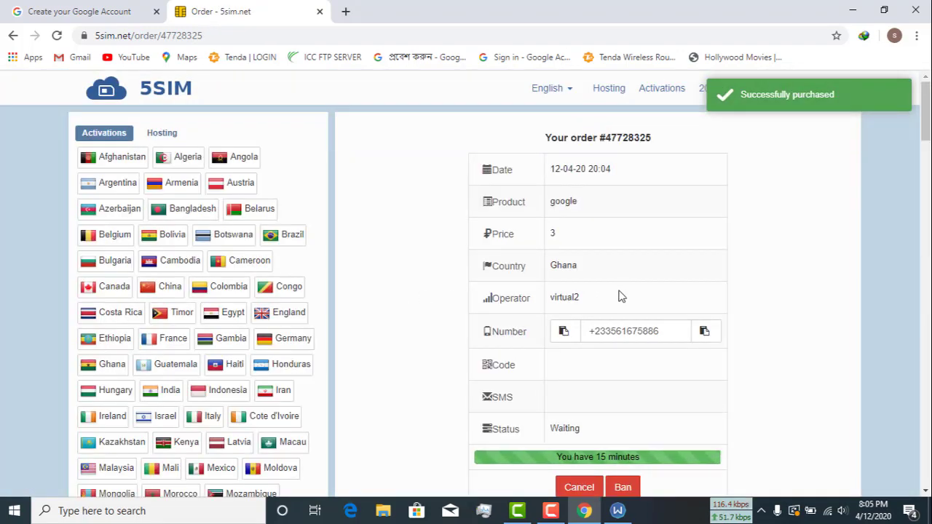
{"action": "scroll", "coordinate": [548, 286], "scroll_direction": "down", "scroll_amount": 1}
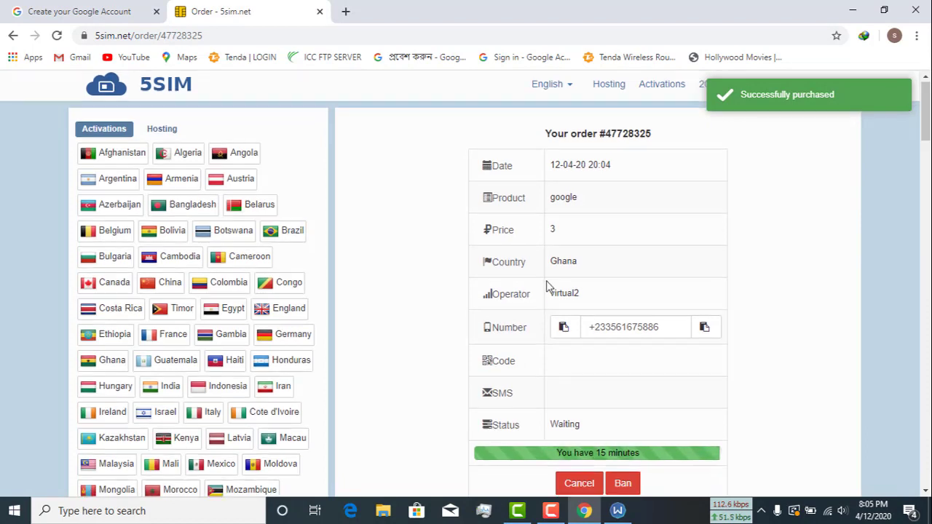
{"action": "left_click", "coordinate": [704, 264]}
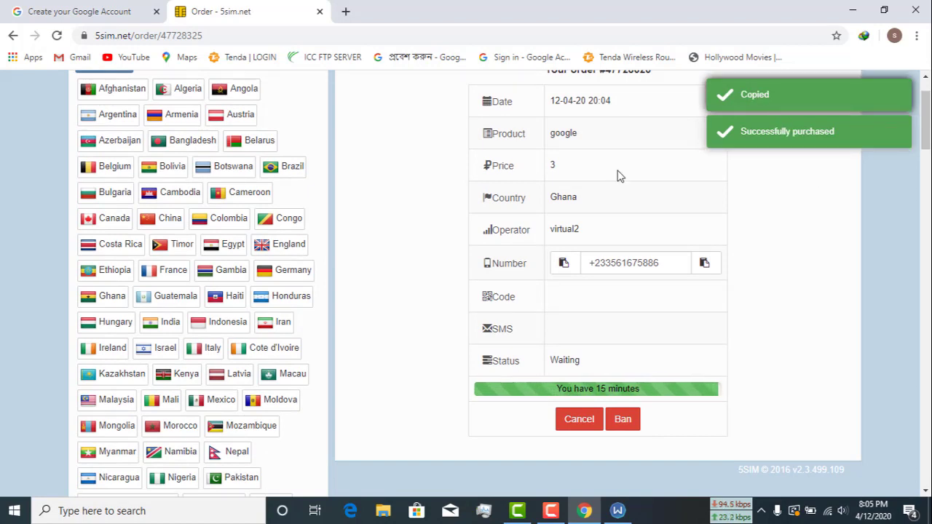
{"action": "left_click", "coordinate": [77, 9]}
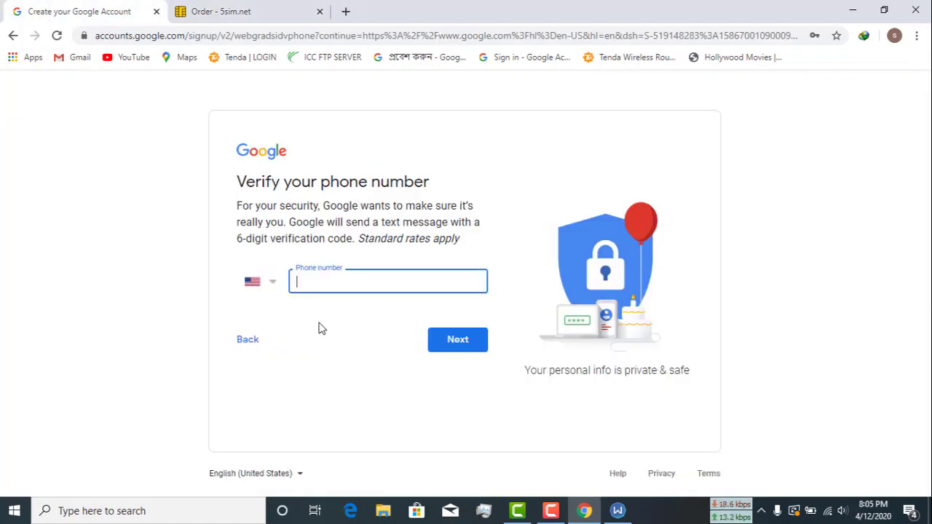
{"action": "key", "text": "ctrl+v"}
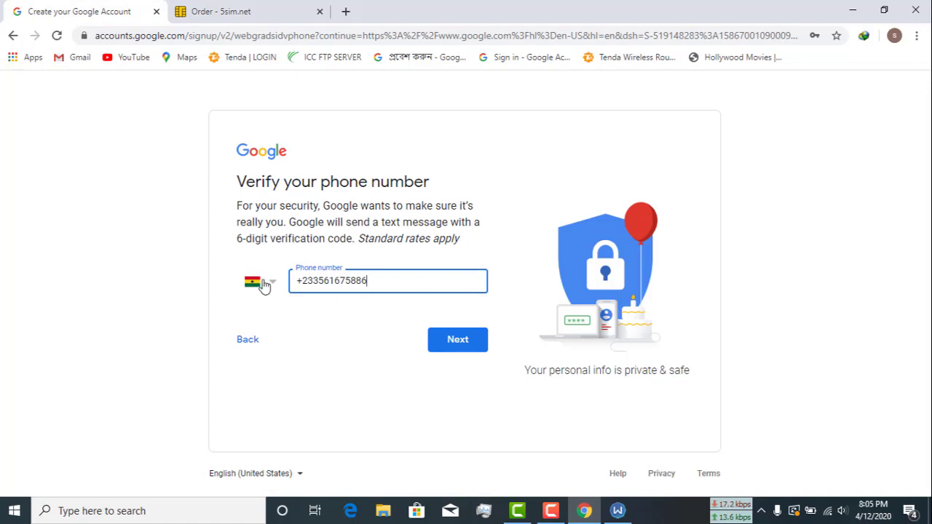
{"action": "left_click", "coordinate": [469, 343]}
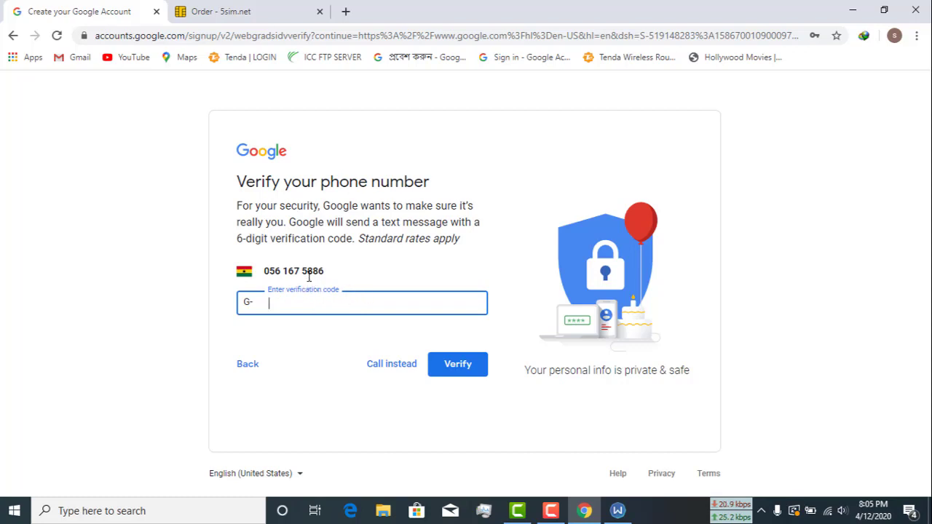
{"action": "left_click", "coordinate": [266, 13]}
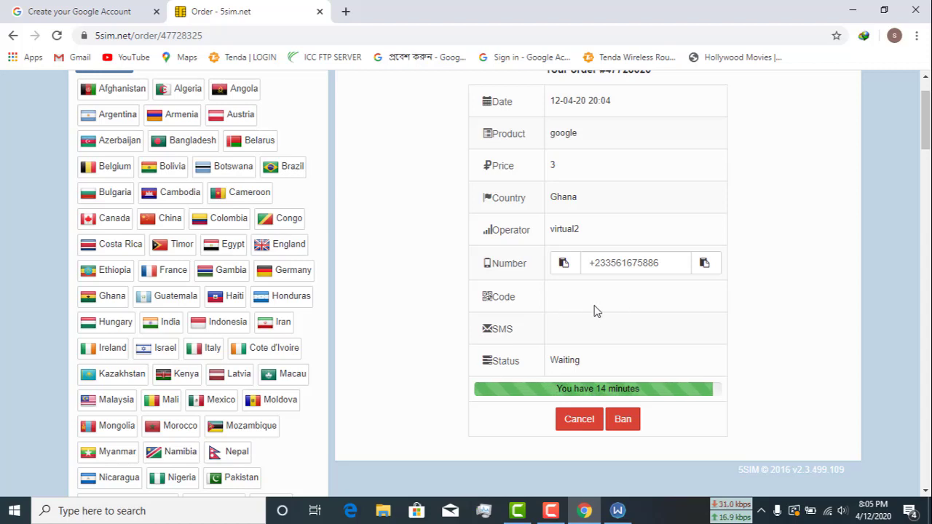
{"action": "scroll", "coordinate": [595, 310], "scroll_direction": "up", "scroll_amount": 2}
{"action": "scroll", "coordinate": [594, 311], "scroll_direction": "down", "scroll_amount": 2}
{"action": "left_click", "coordinate": [551, 511]}
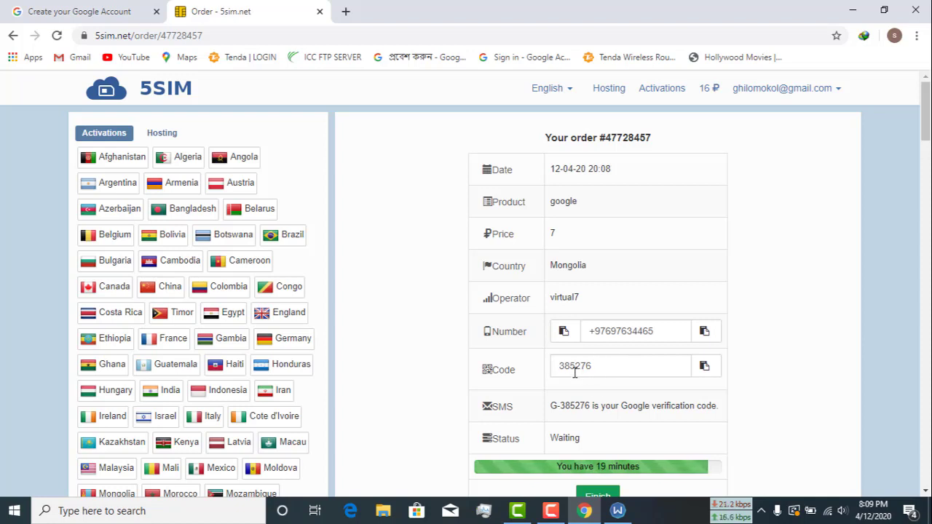
{"action": "left_click", "coordinate": [705, 367]}
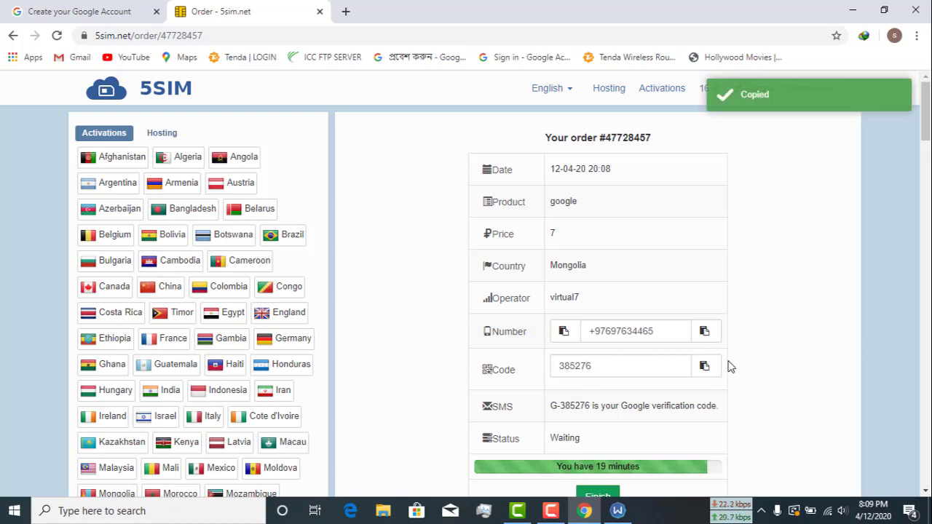
{"action": "left_click", "coordinate": [121, 9]}
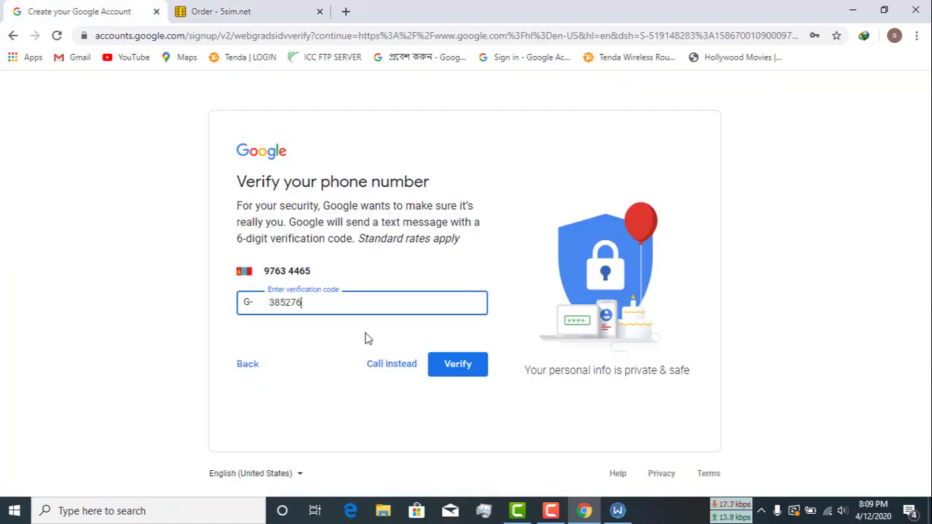
Confirm the verification code and enter the birthday January 1, 1972
{"action": "left_click", "coordinate": [463, 369]}
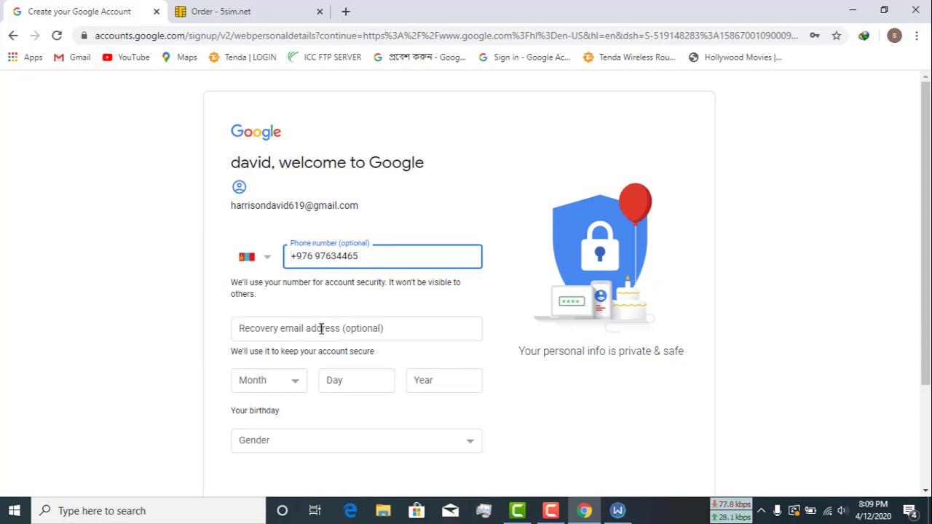
{"action": "scroll", "coordinate": [303, 298], "scroll_direction": "down", "scroll_amount": 1}
{"action": "left_click", "coordinate": [291, 312]}
{"action": "left_click", "coordinate": [270, 328]}
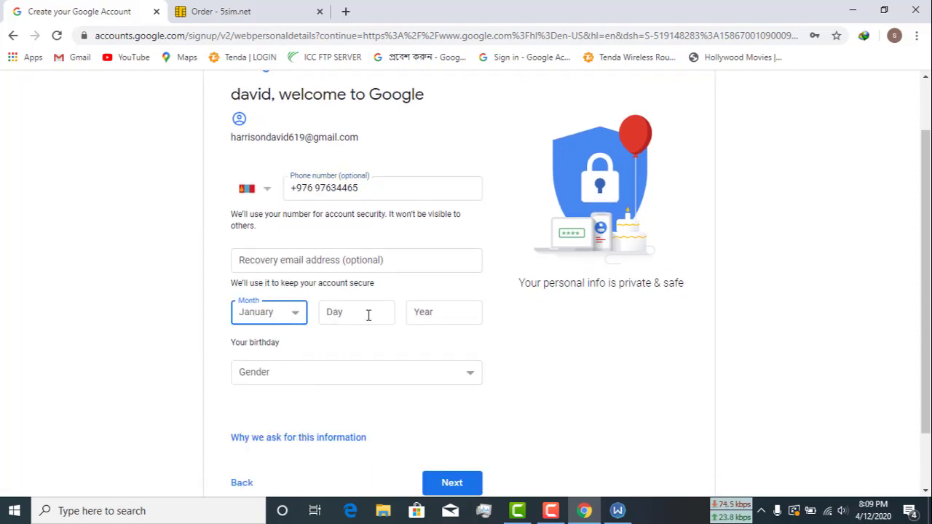
{"action": "left_click", "coordinate": [361, 317]}
{"action": "type", "text": "1"}
{"action": "left_click", "coordinate": [437, 319]}
{"action": "type", "text": "1"}
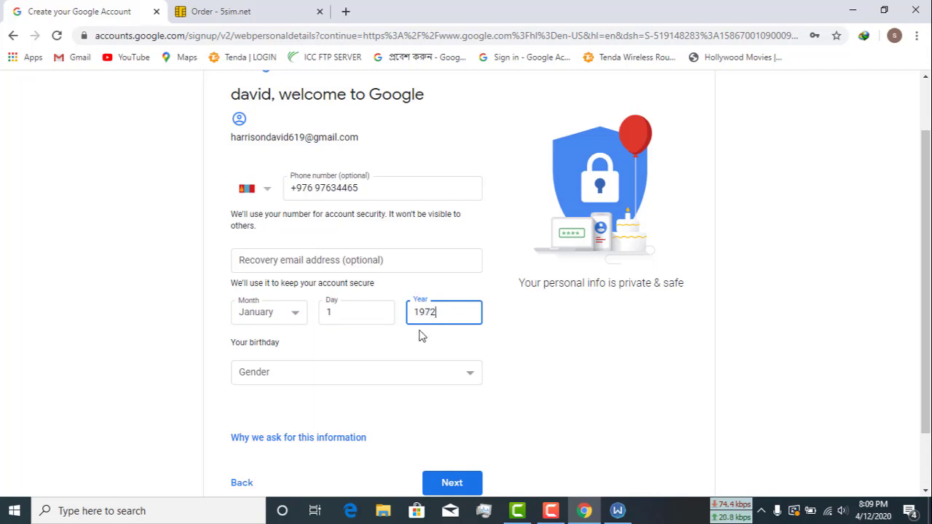
Set gender to Male and continue past the personal details
{"action": "left_click", "coordinate": [331, 375]}
{"action": "left_click", "coordinate": [317, 403]}
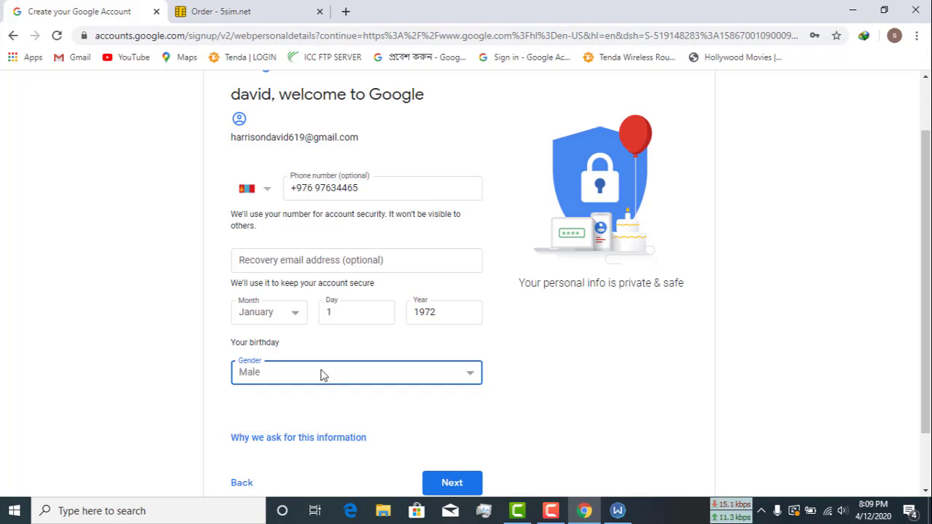
{"action": "scroll", "coordinate": [453, 422], "scroll_direction": "down", "scroll_amount": 1}
{"action": "left_click", "coordinate": [453, 422]}
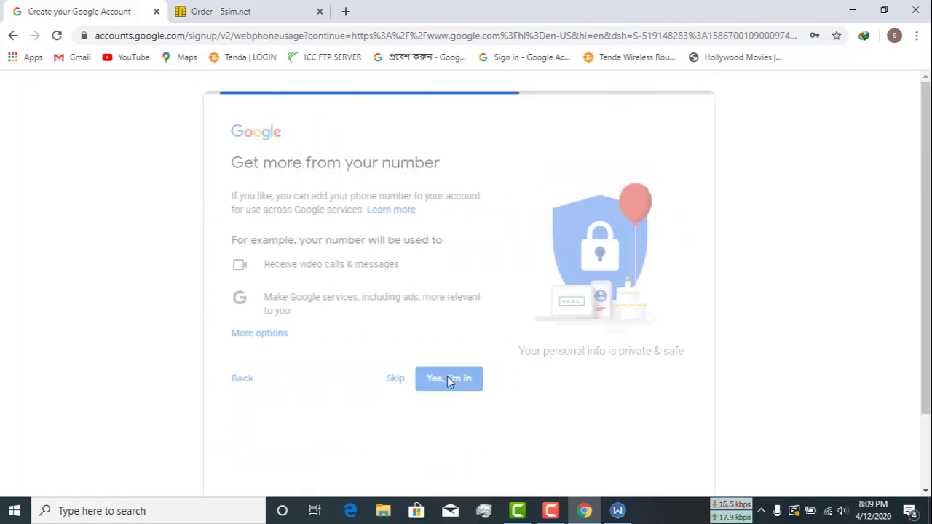
Agree to use the number across Google services and accept Google's privacy and terms
{"action": "left_click", "coordinate": [440, 401]}
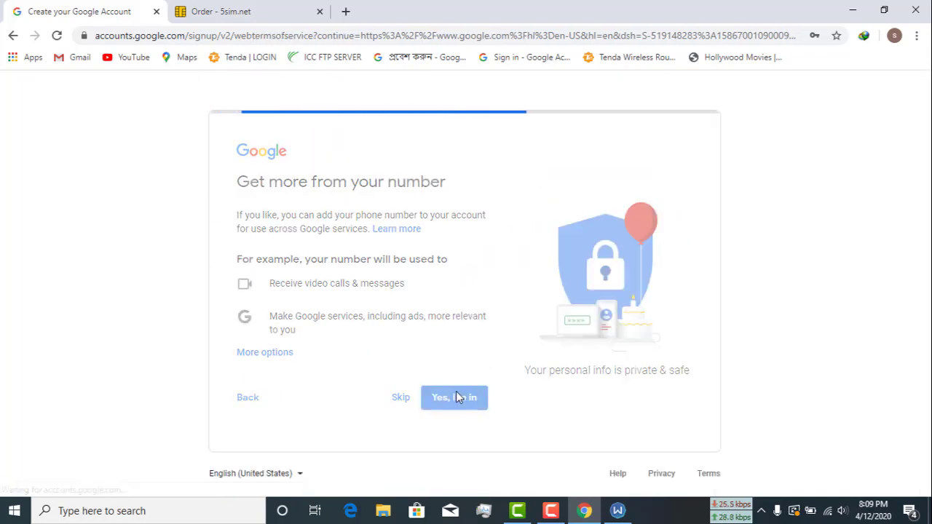
{"action": "scroll", "coordinate": [421, 378], "scroll_direction": "down", "scroll_amount": 4}
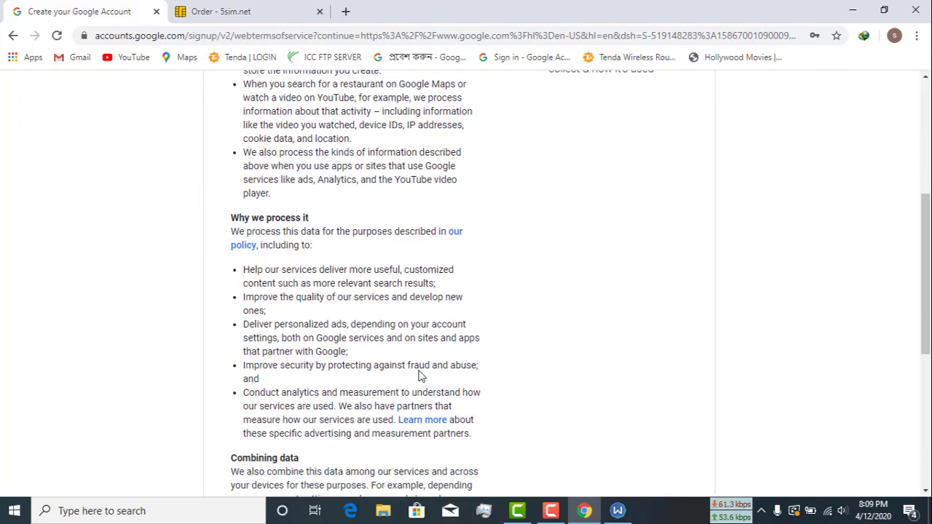
{"action": "scroll", "coordinate": [419, 375], "scroll_direction": "down", "scroll_amount": 5}
{"action": "left_click", "coordinate": [439, 415]}
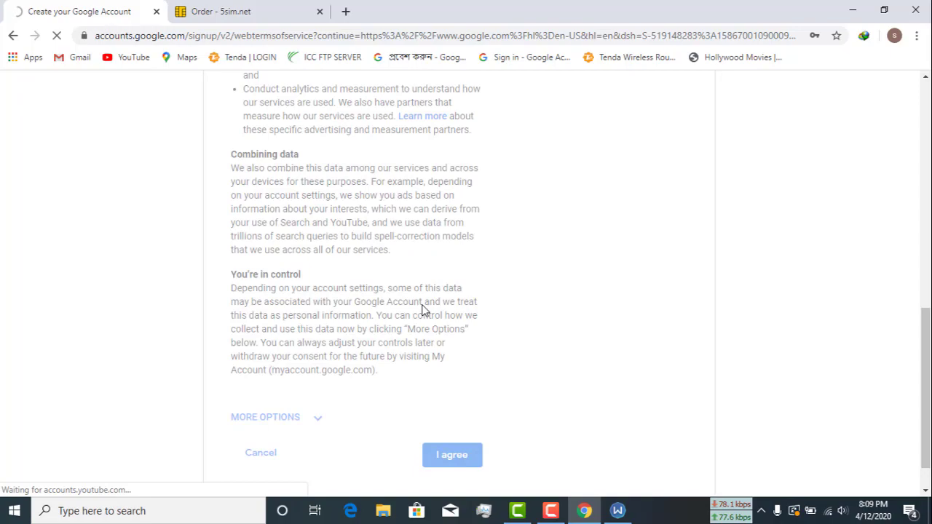
Review the 5sim order page again
{"action": "left_click", "coordinate": [230, 9]}
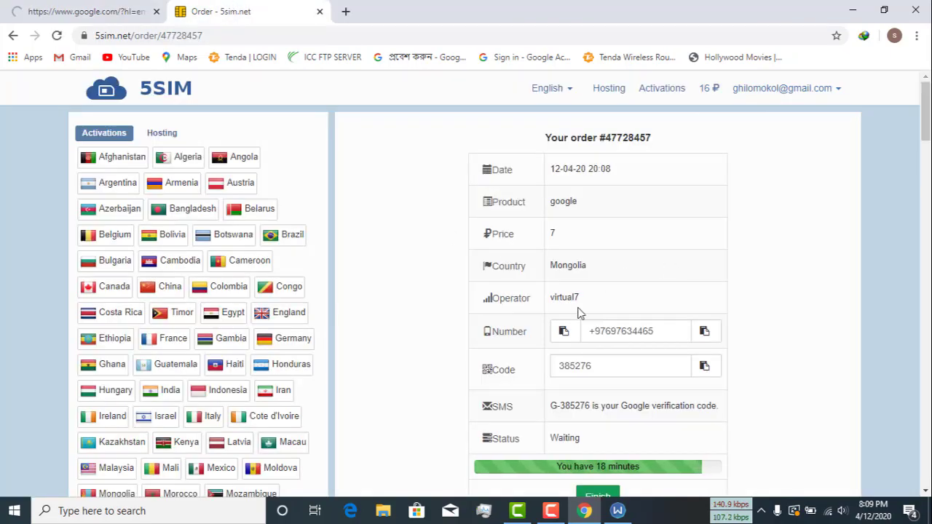
{"action": "scroll", "coordinate": [581, 312], "scroll_direction": "down", "scroll_amount": 5}
{"action": "scroll", "coordinate": [591, 310], "scroll_direction": "up", "scroll_amount": 3}
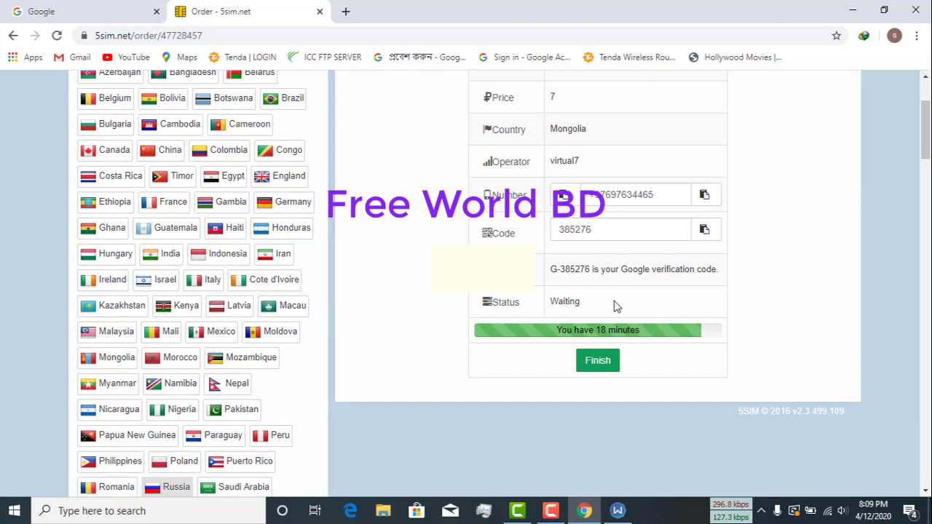
{"action": "scroll", "coordinate": [614, 306], "scroll_direction": "up", "scroll_amount": 2}
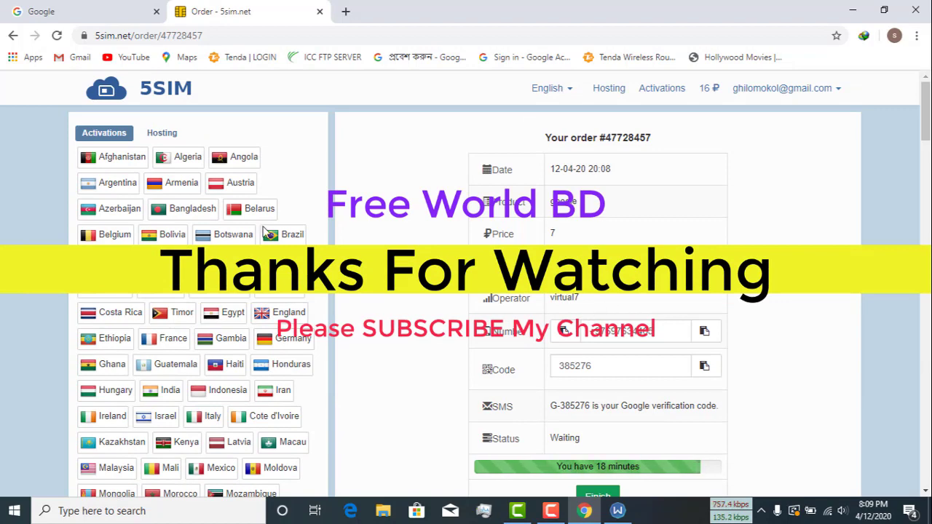
Confirm on Google's homepage that the new account is signed in
{"action": "left_click", "coordinate": [93, 22]}
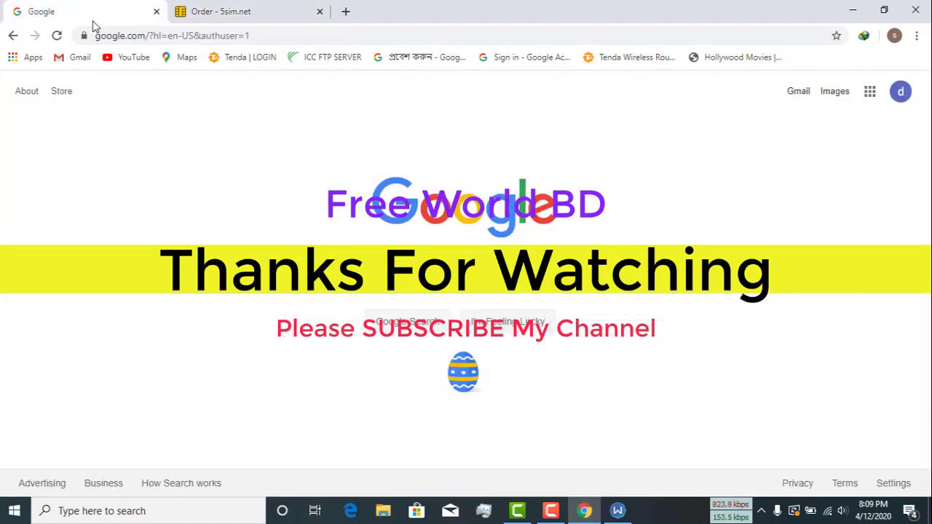
{"action": "left_click", "coordinate": [900, 92]}
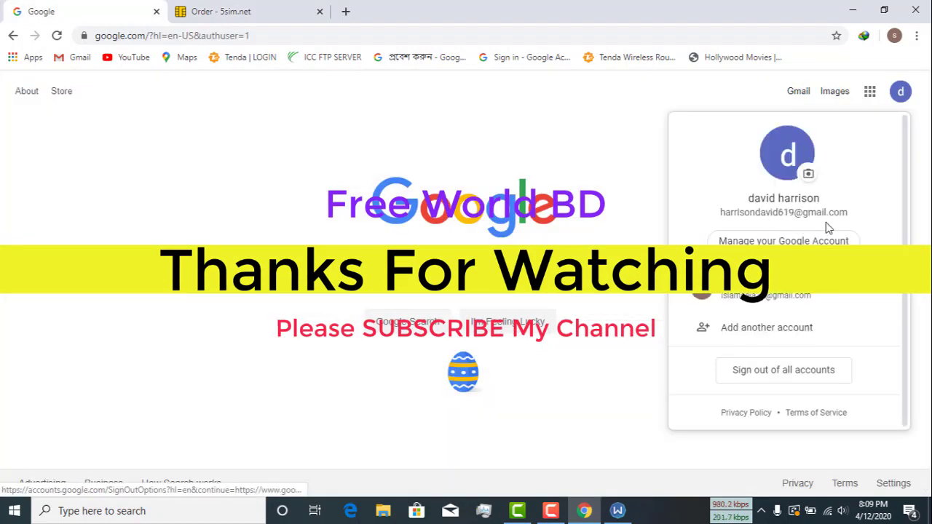
{"action": "left_click", "coordinate": [639, 171]}
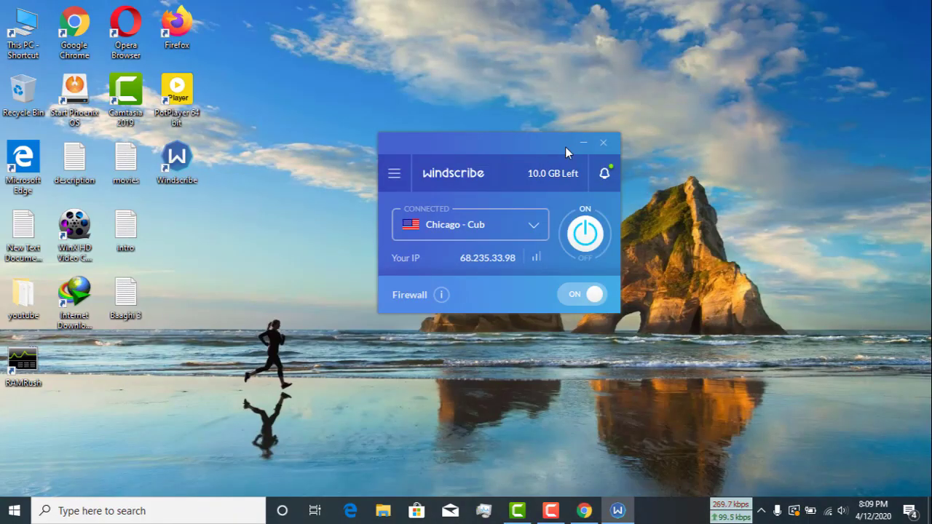
Minimize Windscribe and refresh the Windows desktop three times
{"action": "left_click", "coordinate": [582, 142]}
{"action": "right_click", "coordinate": [547, 129]}
{"action": "left_click", "coordinate": [560, 141]}
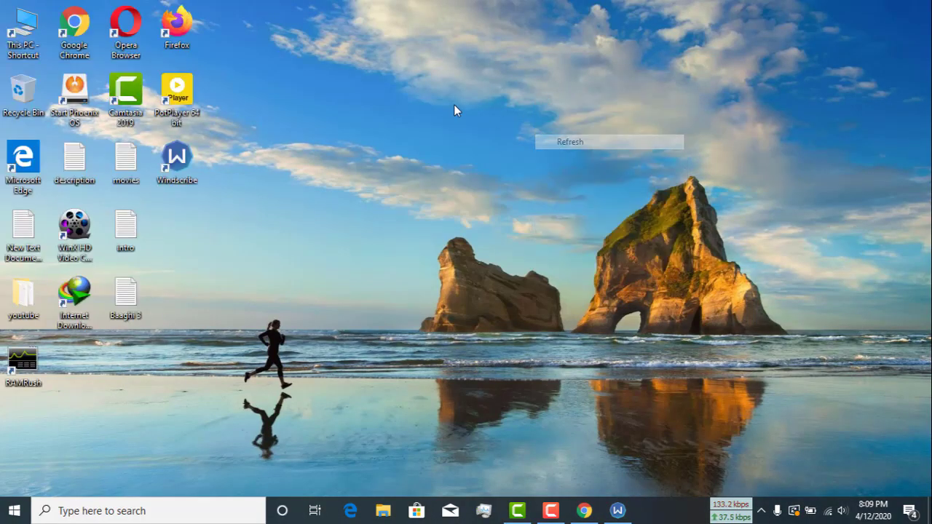
{"action": "right_click", "coordinate": [395, 88]}
{"action": "left_click", "coordinate": [428, 126]}
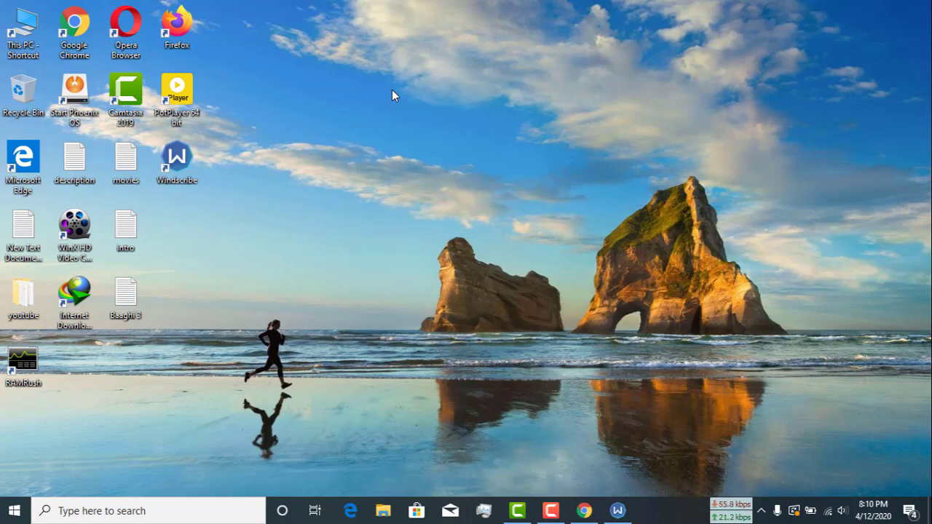
{"action": "right_click", "coordinate": [348, 84]}
{"action": "left_click", "coordinate": [368, 125]}
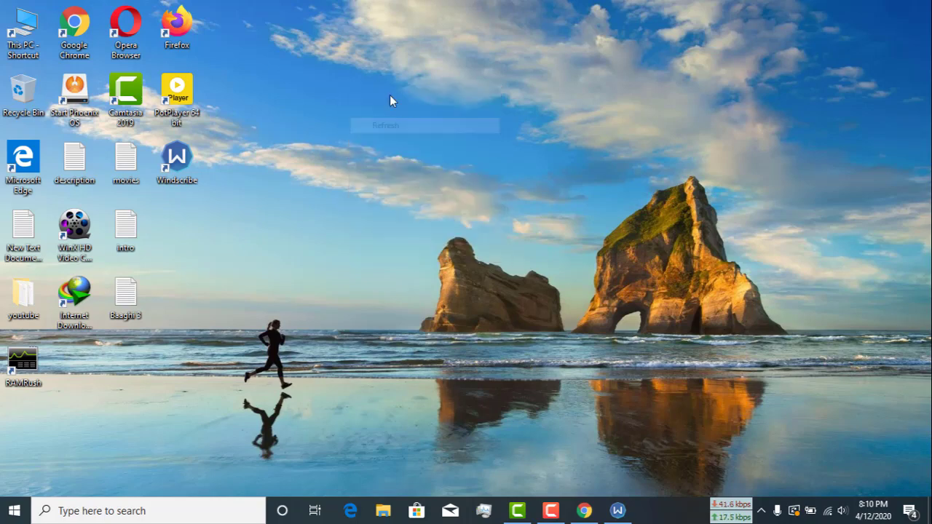